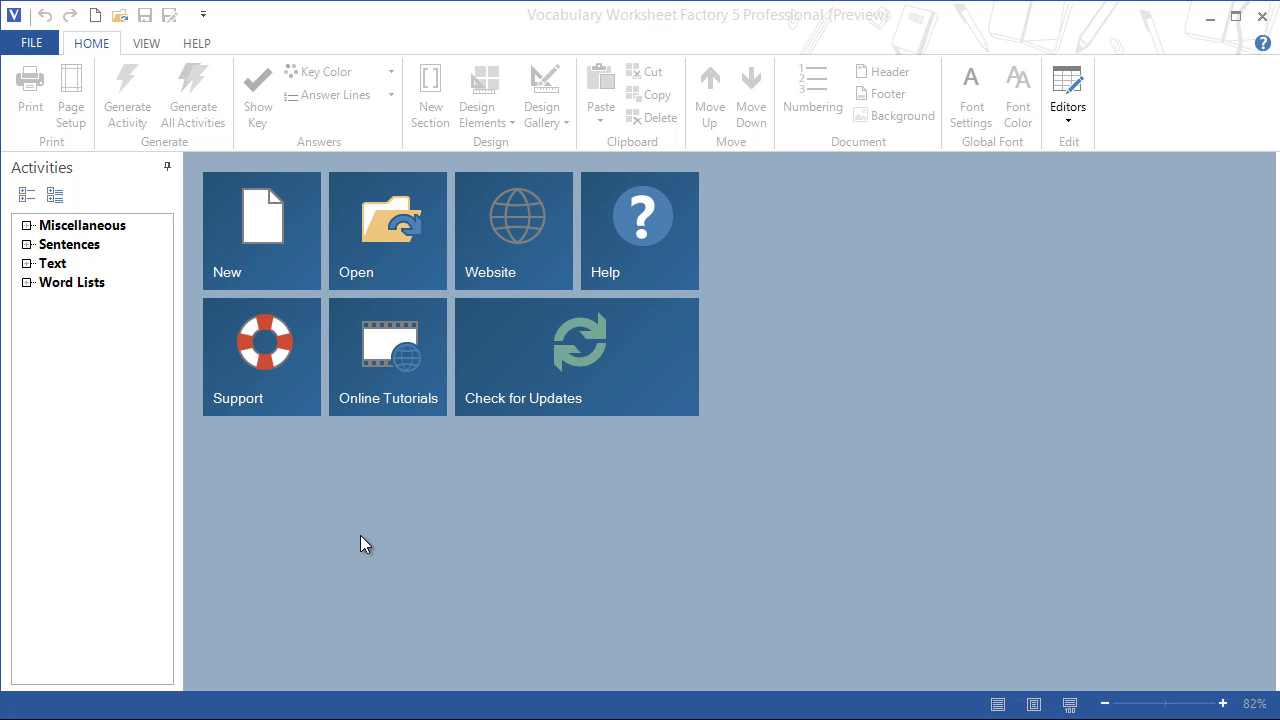
- Create a new Word Search worksheet from the Word Lists activities
{"action": "left_click", "coordinate": [27, 284]}
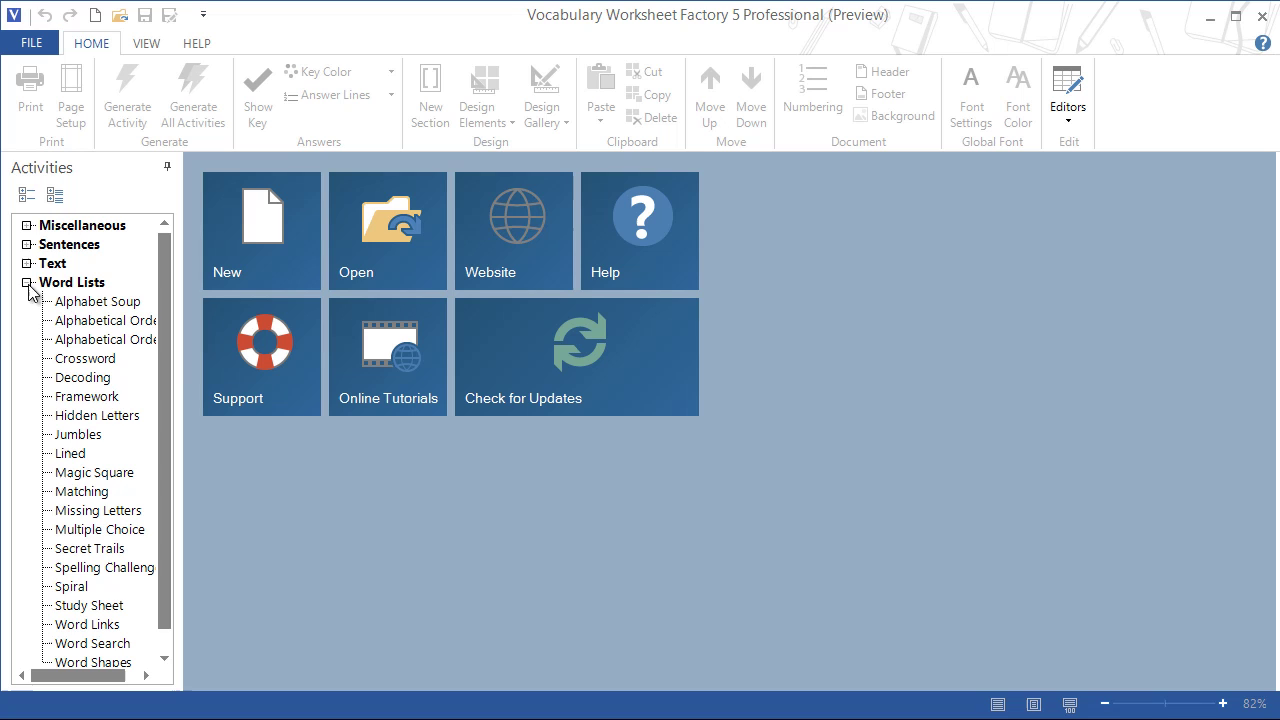
{"action": "left_click", "coordinate": [84, 643]}
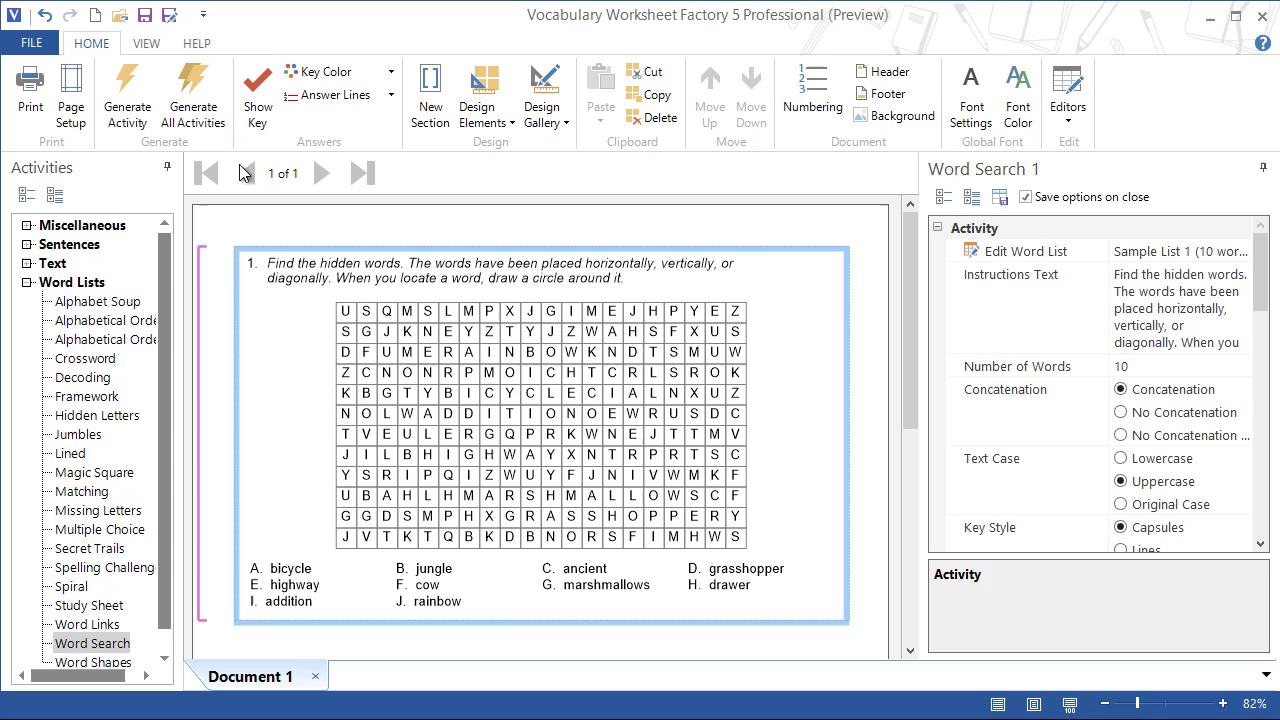
- Show the answer key loops and regenerate the word search three times
{"action": "left_click", "coordinate": [258, 112]}
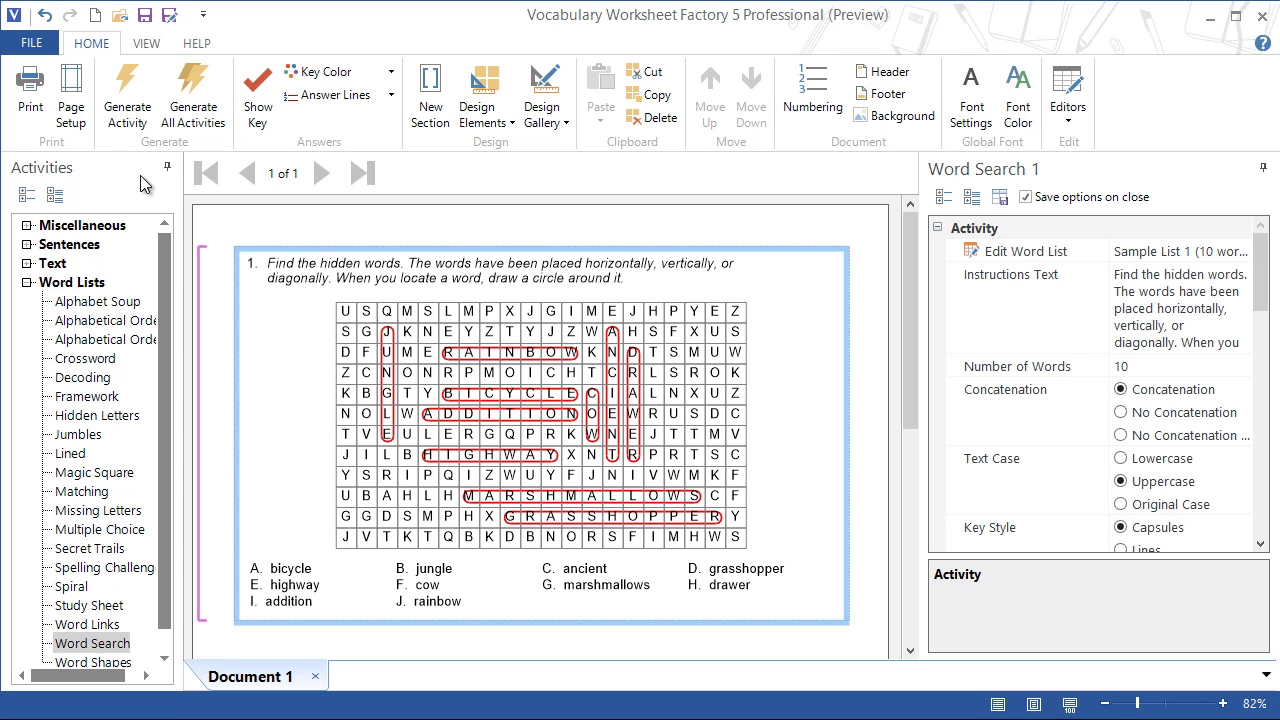
{"action": "left_click", "coordinate": [127, 107]}
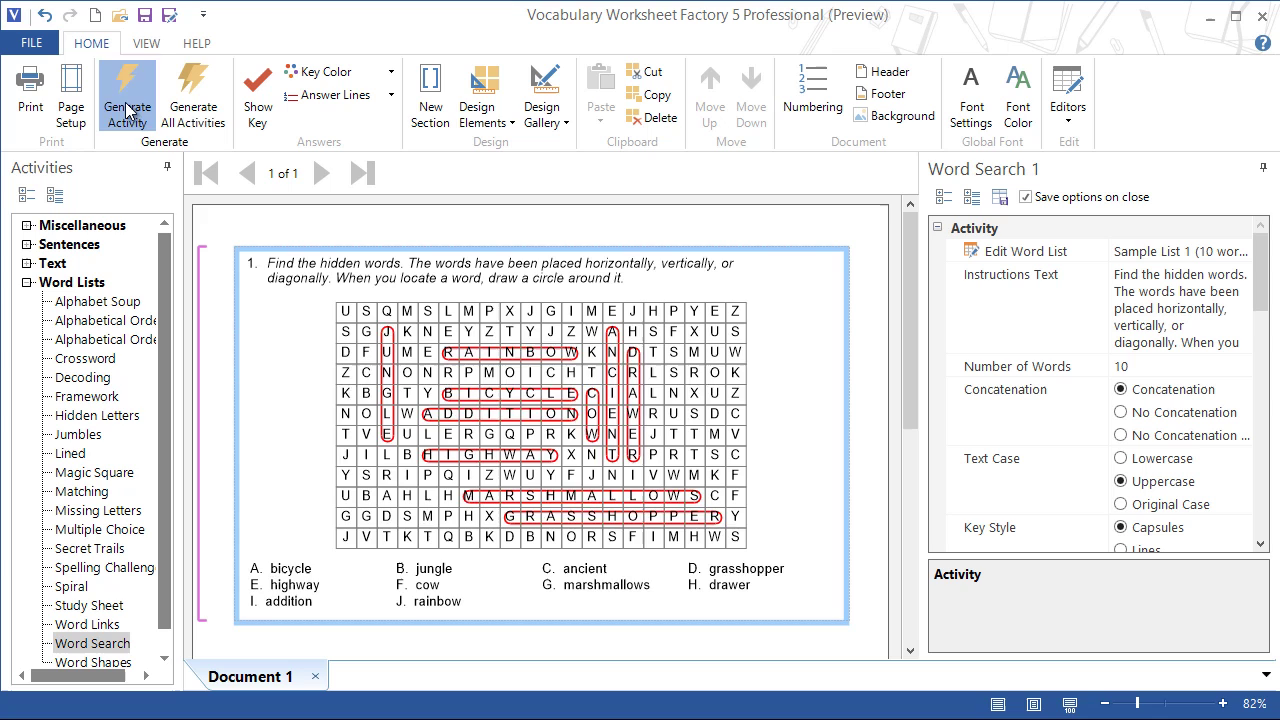
{"action": "left_click", "coordinate": [127, 107]}
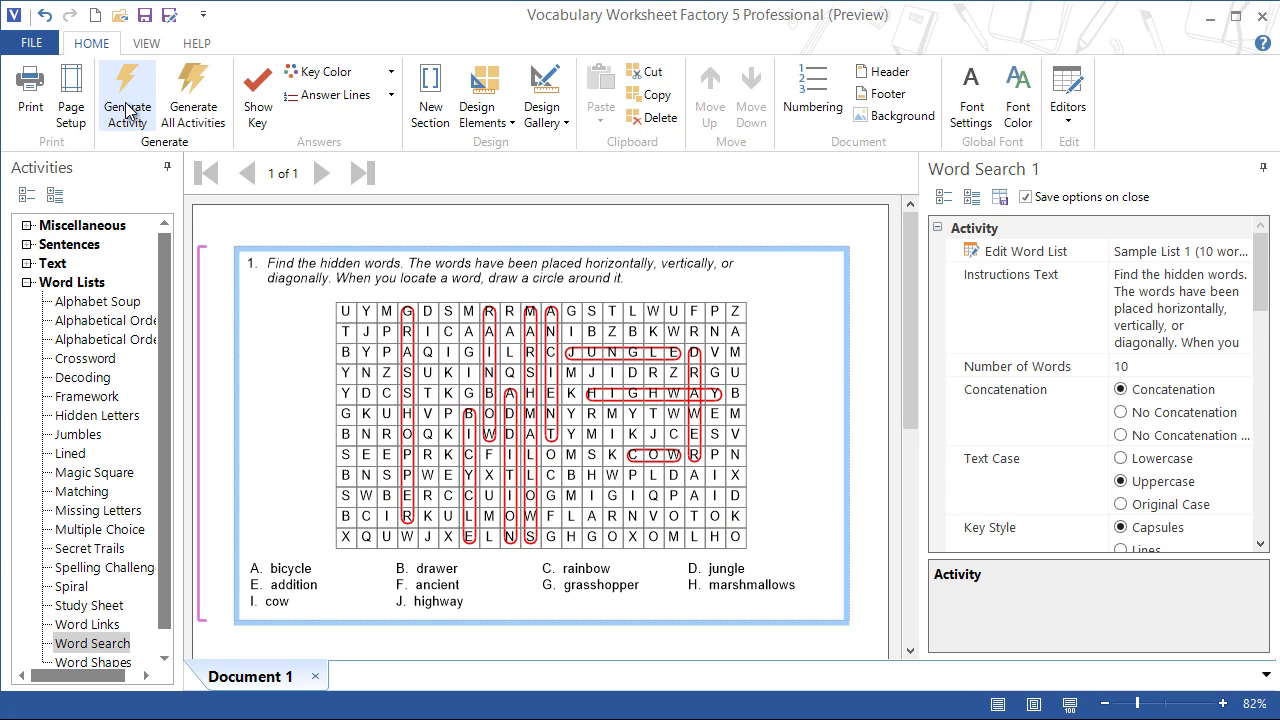
{"action": "left_click", "coordinate": [127, 107]}
- Regenerate once, then allow words to run NW to SE, NE to SW and SE to NW
{"action": "left_click", "coordinate": [127, 107]}
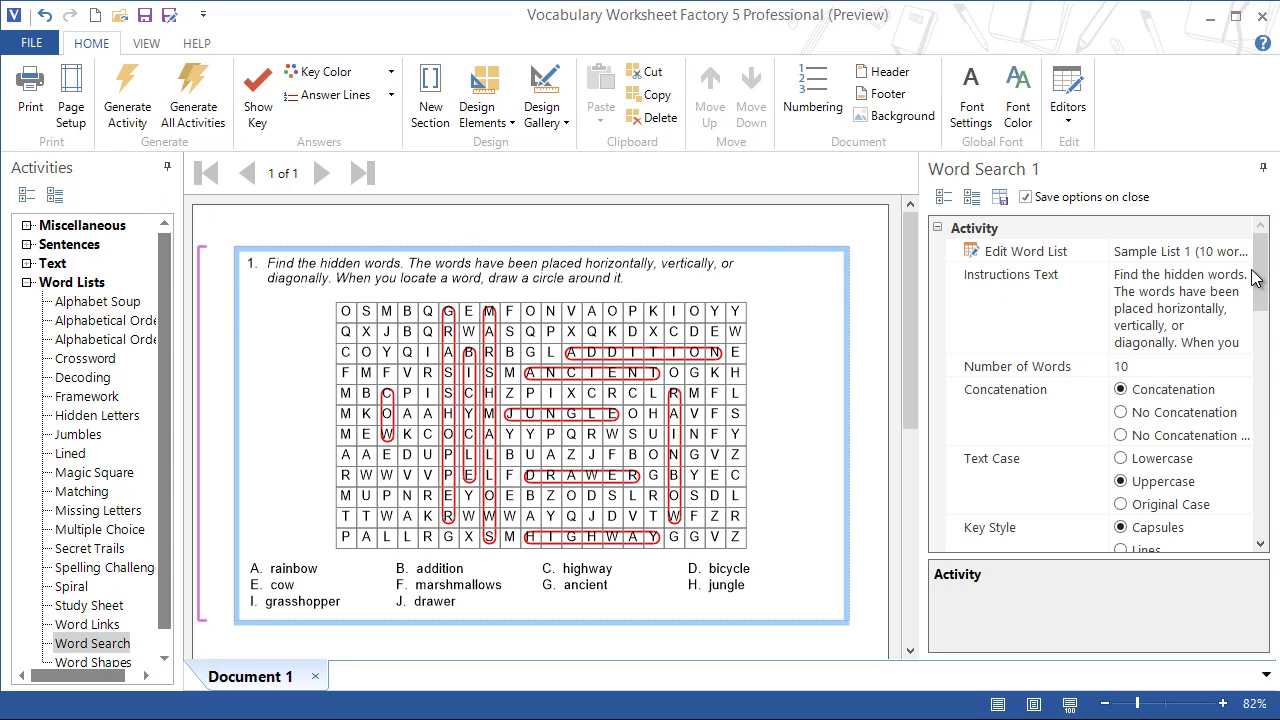
{"action": "left_click_drag", "start_coordinate": [1268, 280], "coordinate": [1260, 330]}
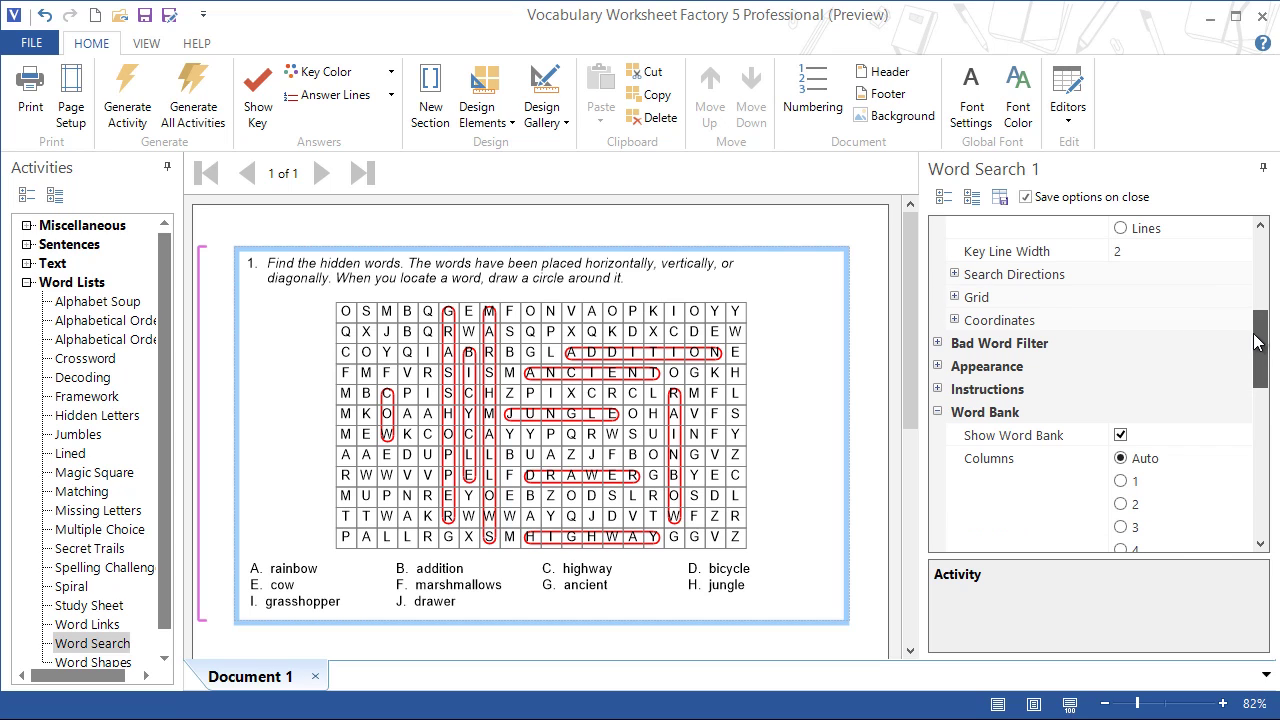
{"action": "left_click", "coordinate": [955, 275]}
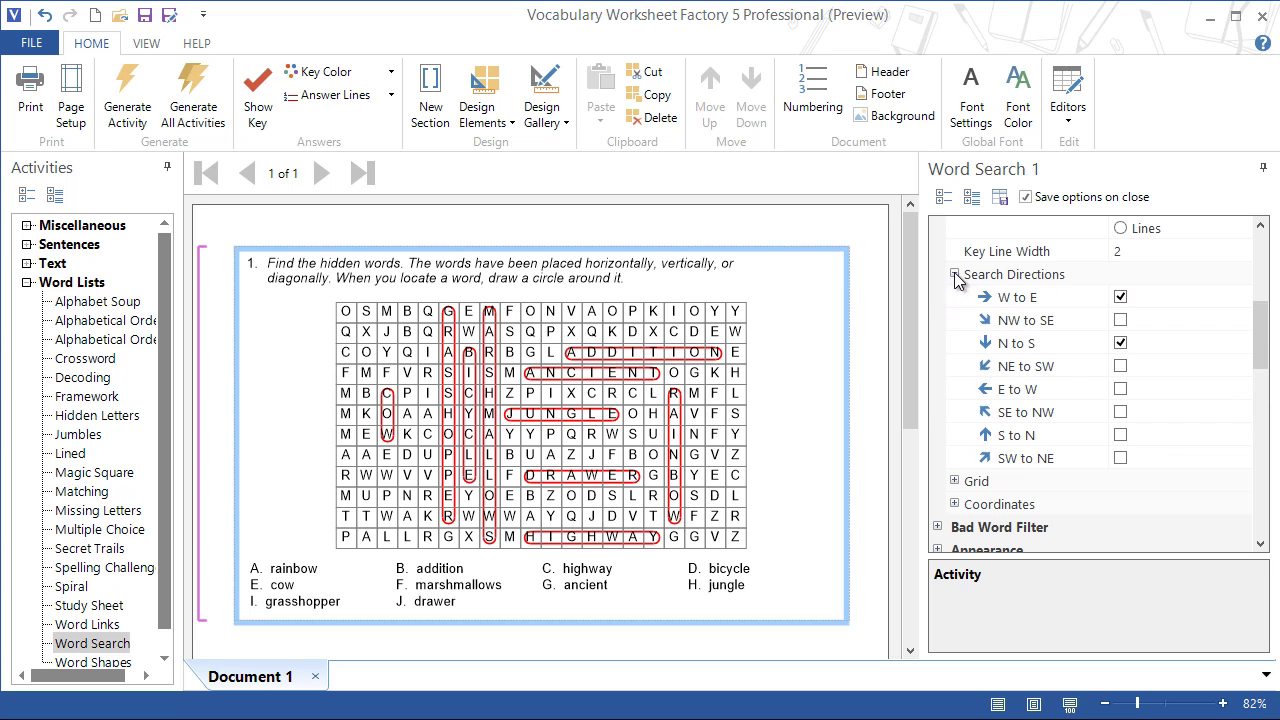
{"action": "left_click", "coordinate": [1120, 321]}
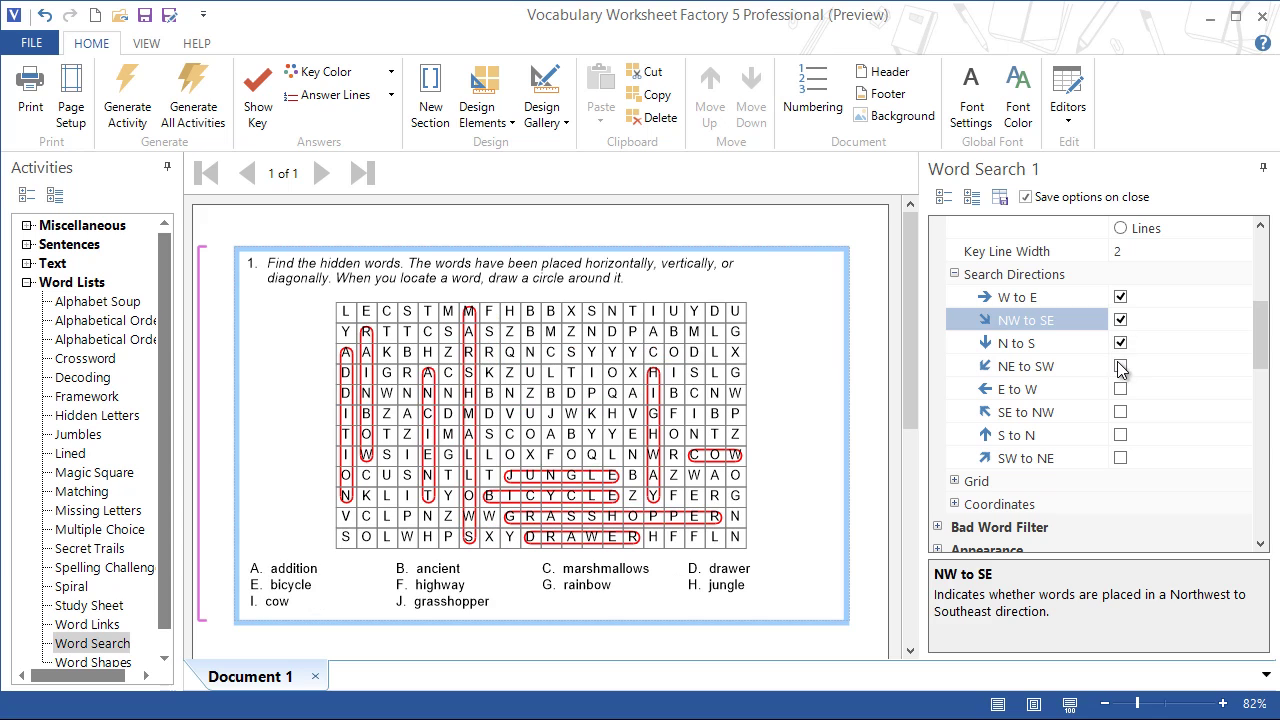
{"action": "left_click", "coordinate": [1120, 367]}
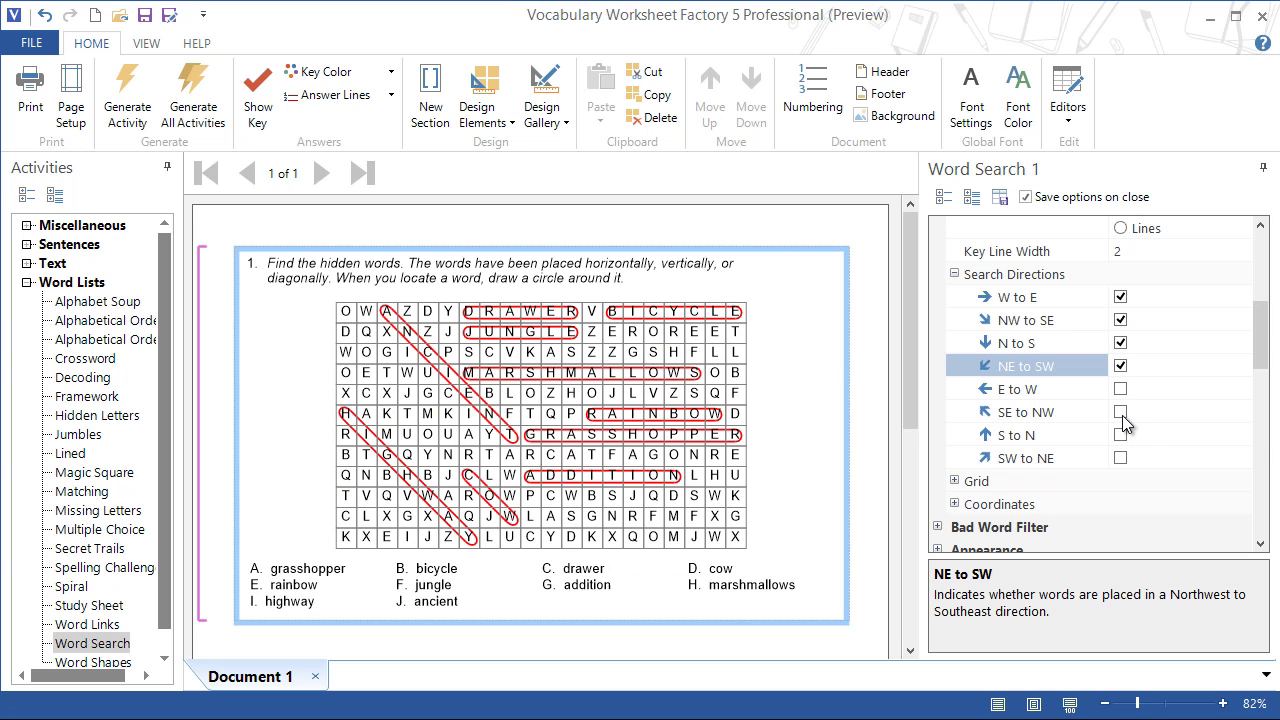
{"action": "left_click", "coordinate": [1121, 413]}
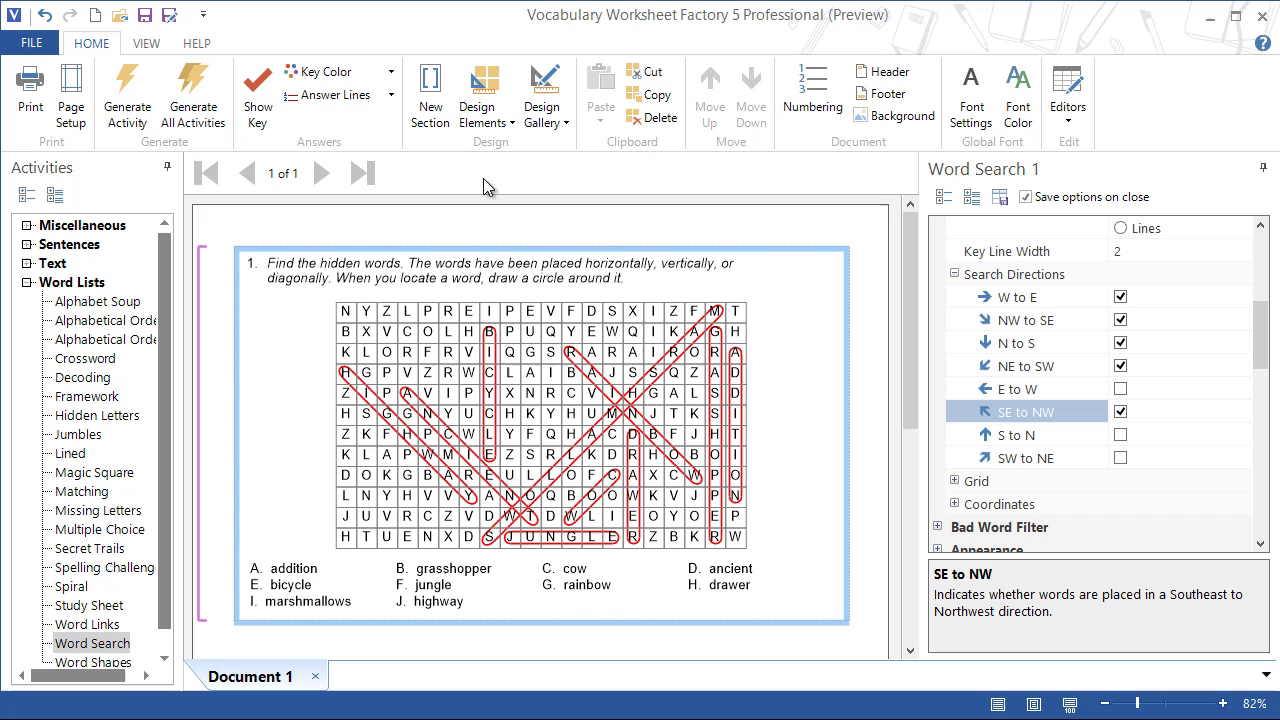
- Regenerate the puzzle three times using the new diagonal directions
{"action": "left_click", "coordinate": [128, 100]}
{"action": "left_click", "coordinate": [130, 104]}
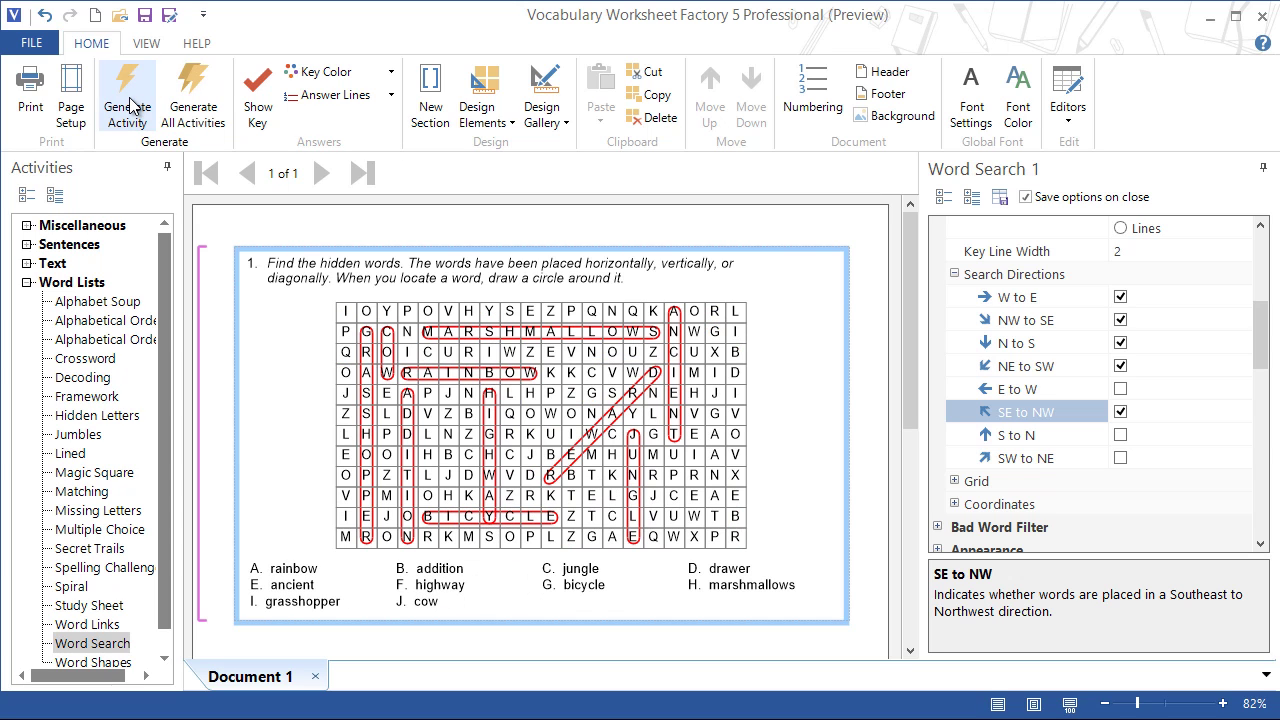
{"action": "left_click", "coordinate": [132, 106]}
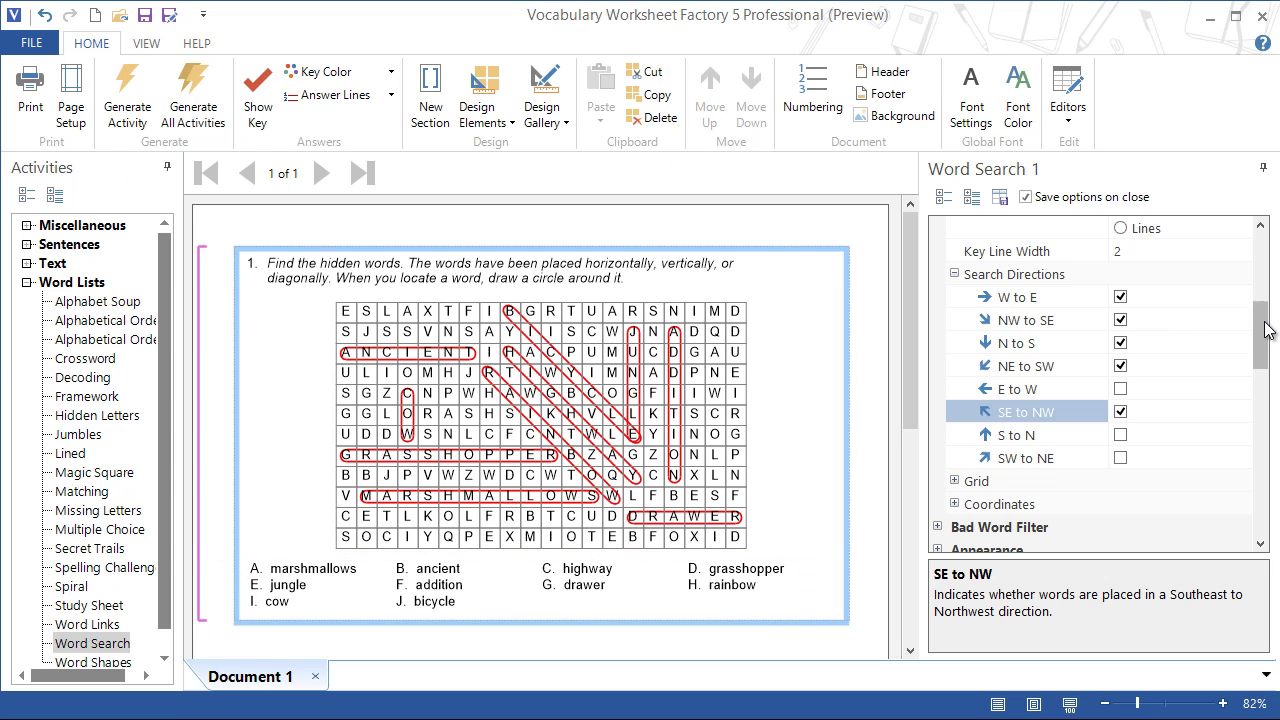
- Set Word Jumbles to Reverse, then back to None for plain word bank words
{"action": "left_click_drag", "start_coordinate": [1264, 330], "coordinate": [1266, 456]}
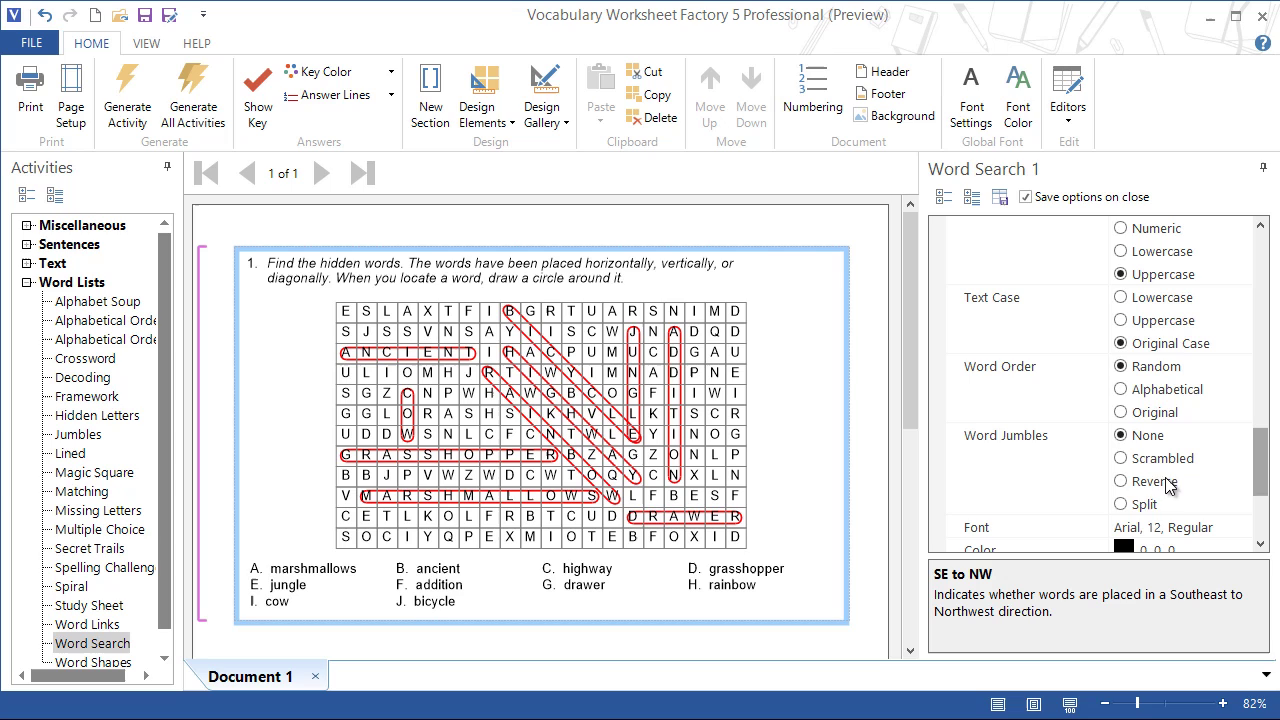
{"action": "left_click", "coordinate": [1122, 482]}
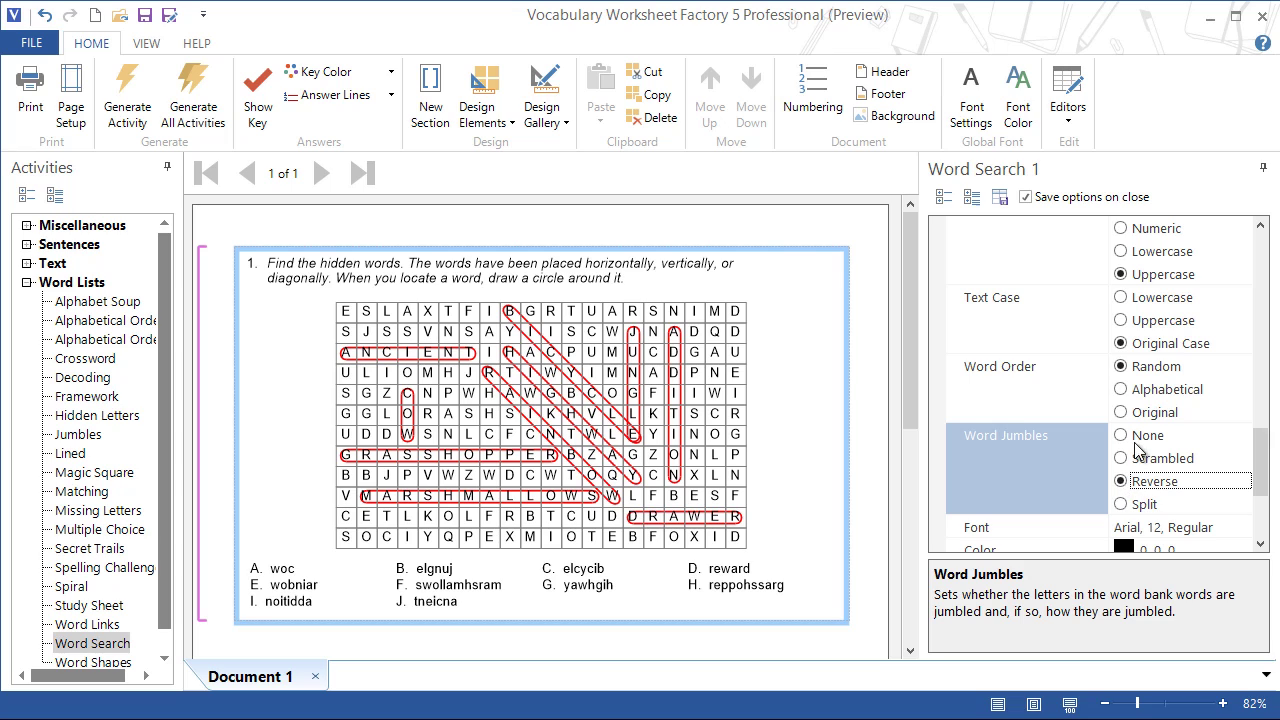
{"action": "left_click", "coordinate": [1127, 438]}
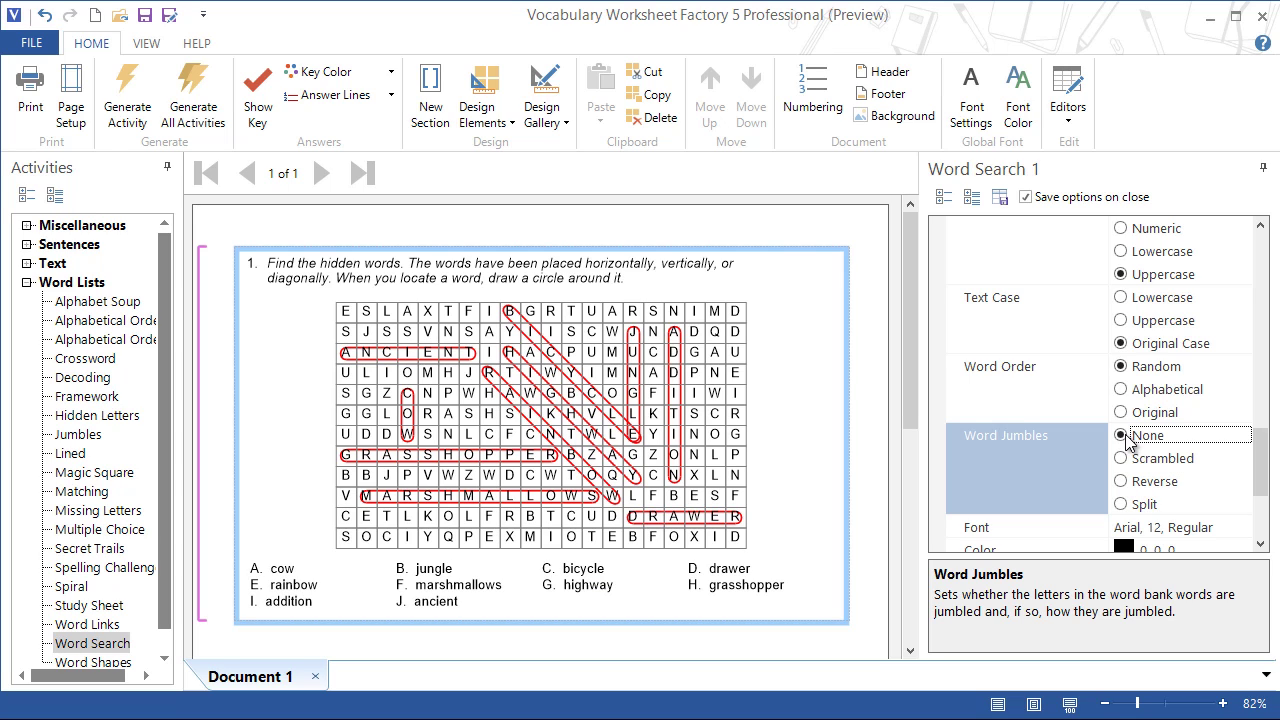
{"action": "left_click", "coordinate": [1262, 482]}
{"action": "left_click_drag", "start_coordinate": [1262, 482], "coordinate": [1262, 420]}
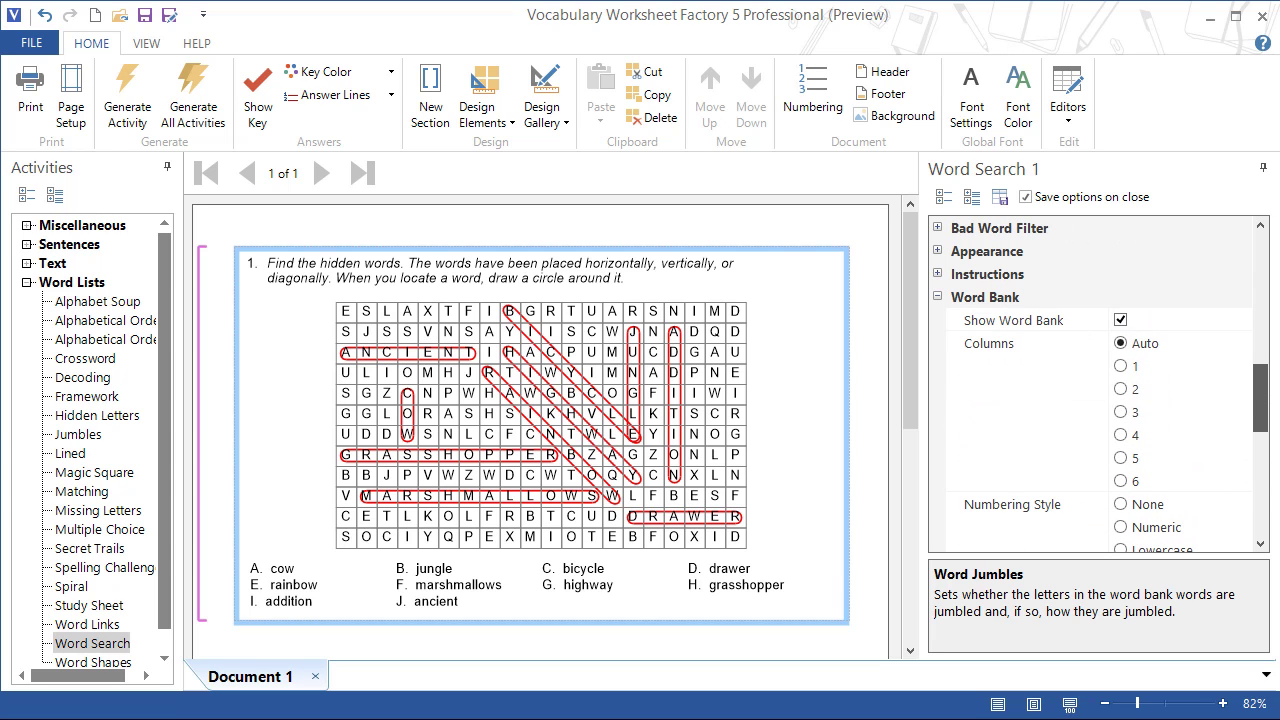
- Hide the word bank and enable Show Clues for numbered clues beneath the grid
{"action": "left_click", "coordinate": [1120, 320]}
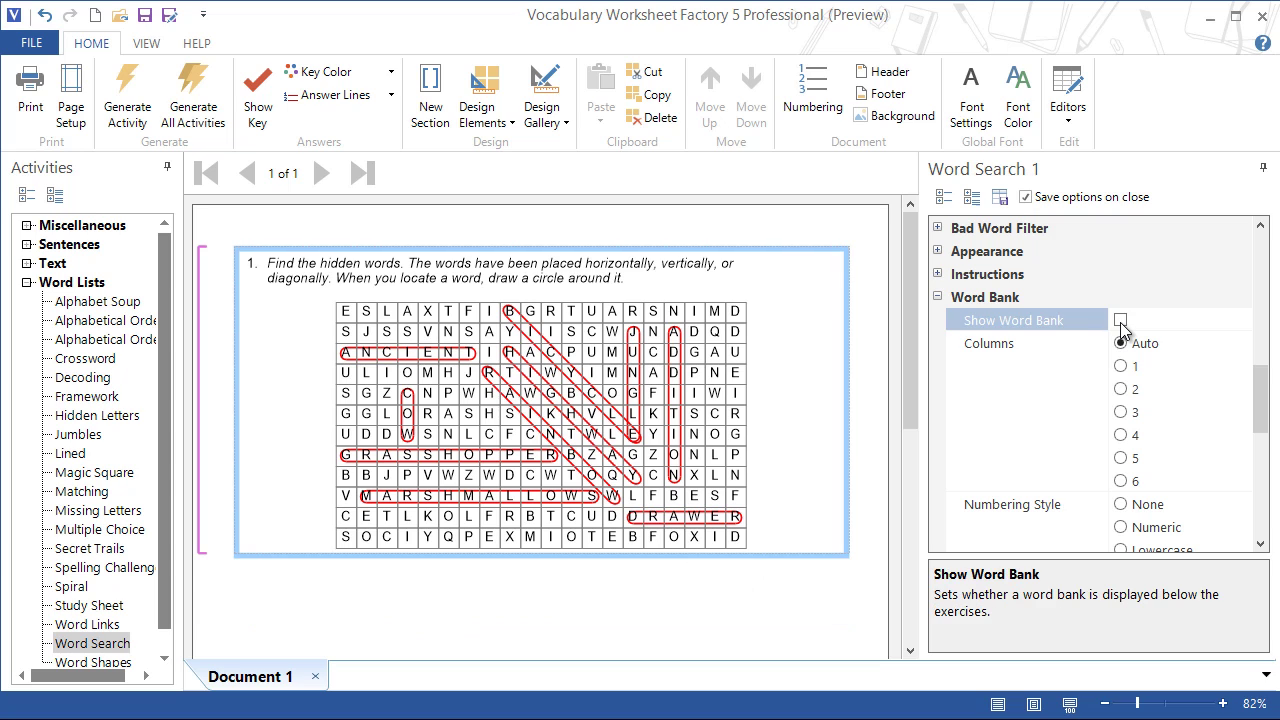
{"action": "left_click_drag", "start_coordinate": [1266, 400], "coordinate": [1266, 510]}
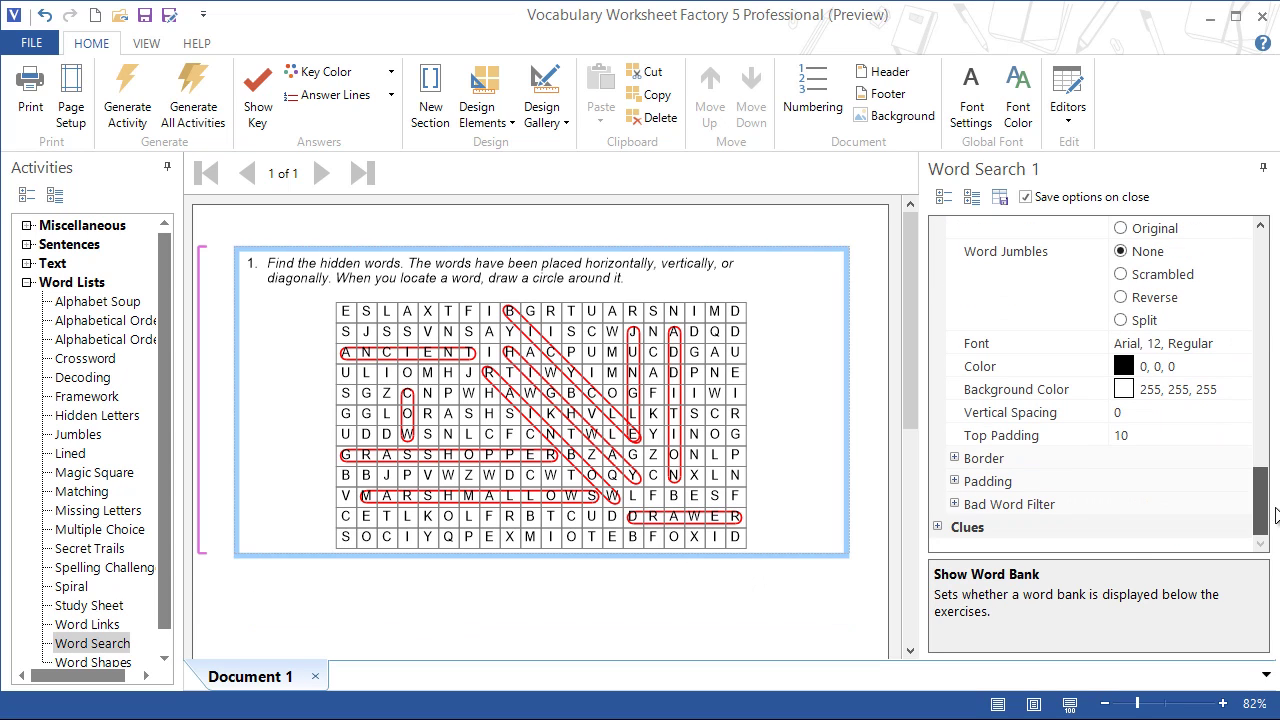
{"action": "left_click", "coordinate": [937, 527]}
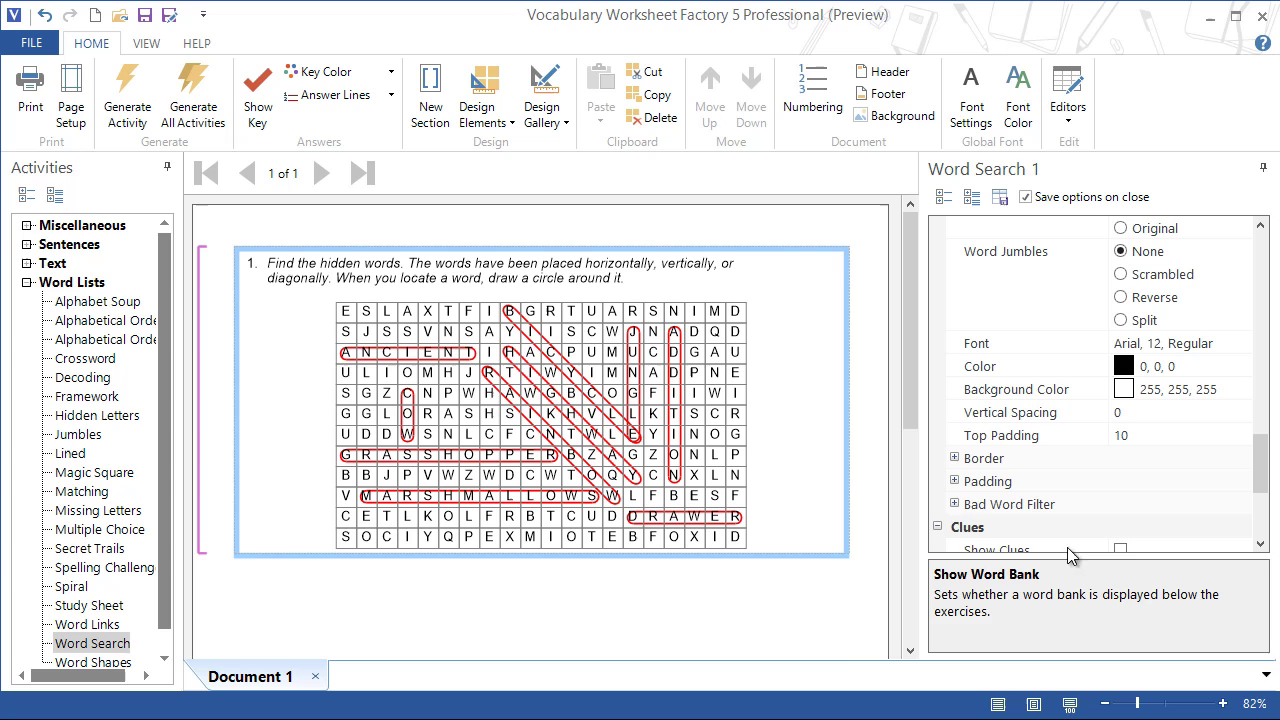
{"action": "left_click", "coordinate": [1120, 549]}
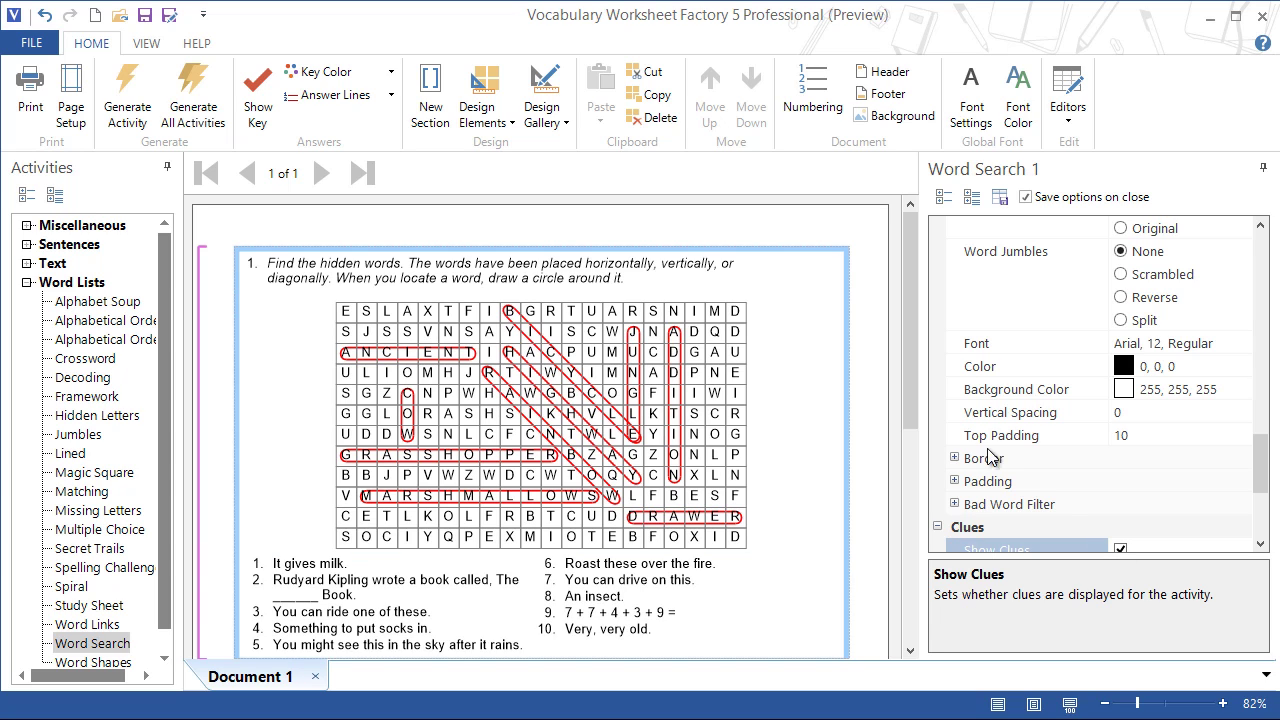
{"action": "left_click_drag", "start_coordinate": [910, 378], "coordinate": [923, 353]}
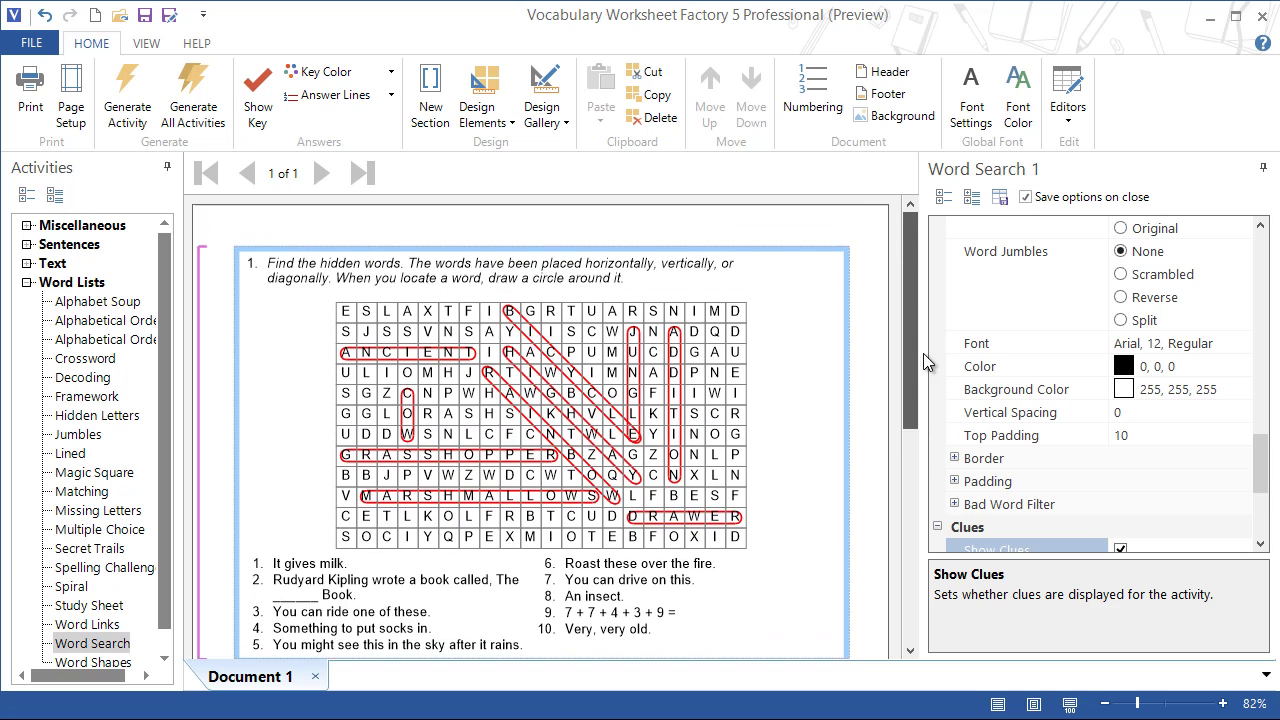
{"action": "left_click_drag", "start_coordinate": [1262, 480], "coordinate": [1262, 232]}
- Load Deserts.vwl into the word list editor in place of the sample list and accept it
{"action": "left_click", "coordinate": [1245, 252]}
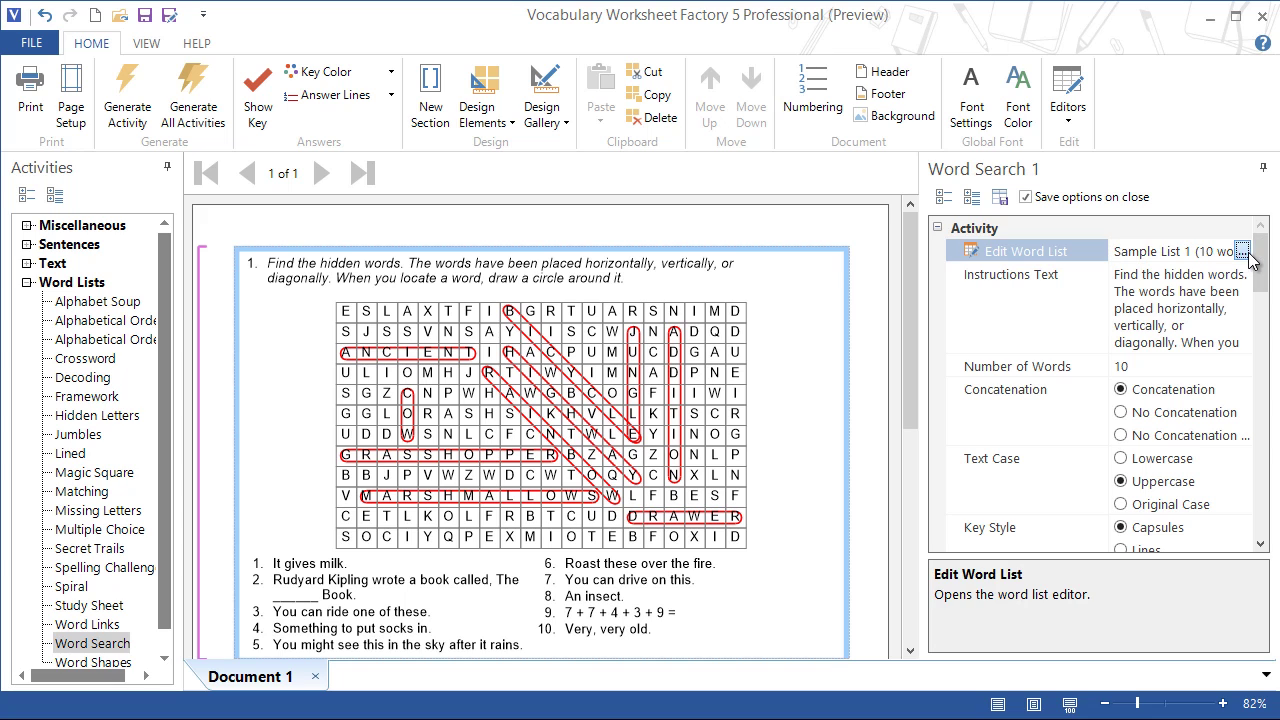
{"action": "left_click", "coordinate": [1248, 252]}
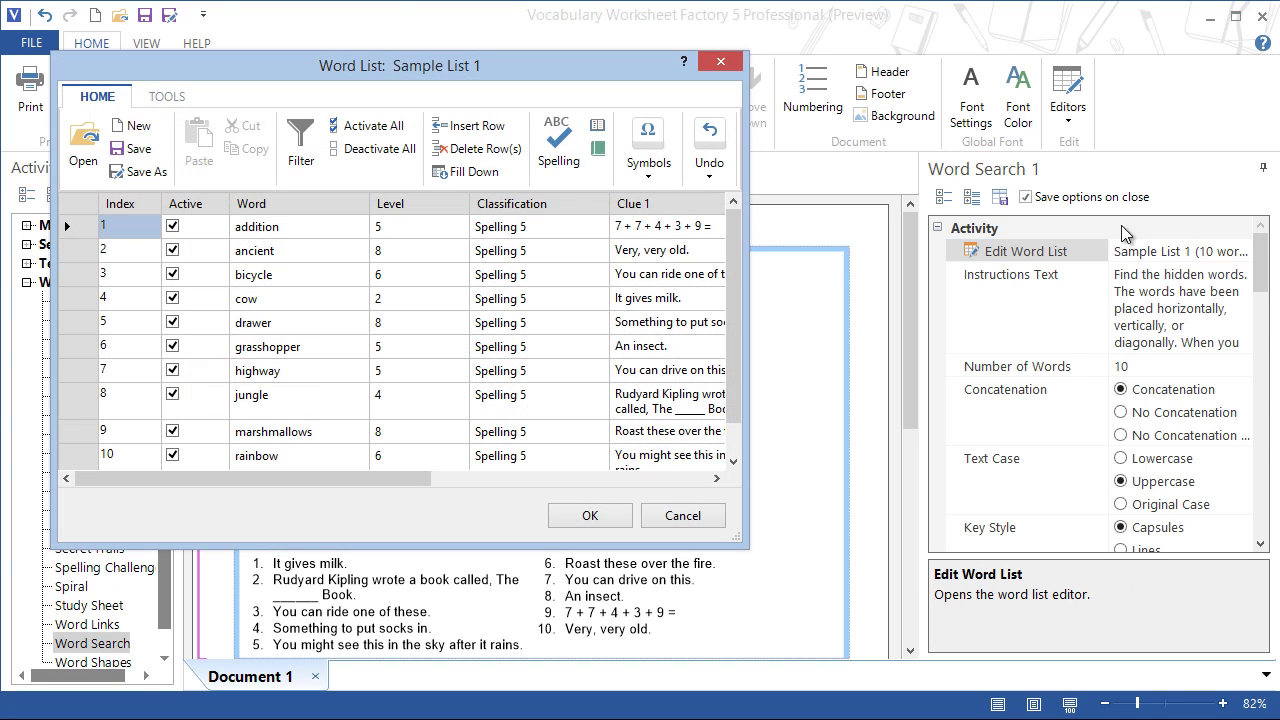
{"action": "left_click_drag", "start_coordinate": [748, 306], "coordinate": [843, 326]}
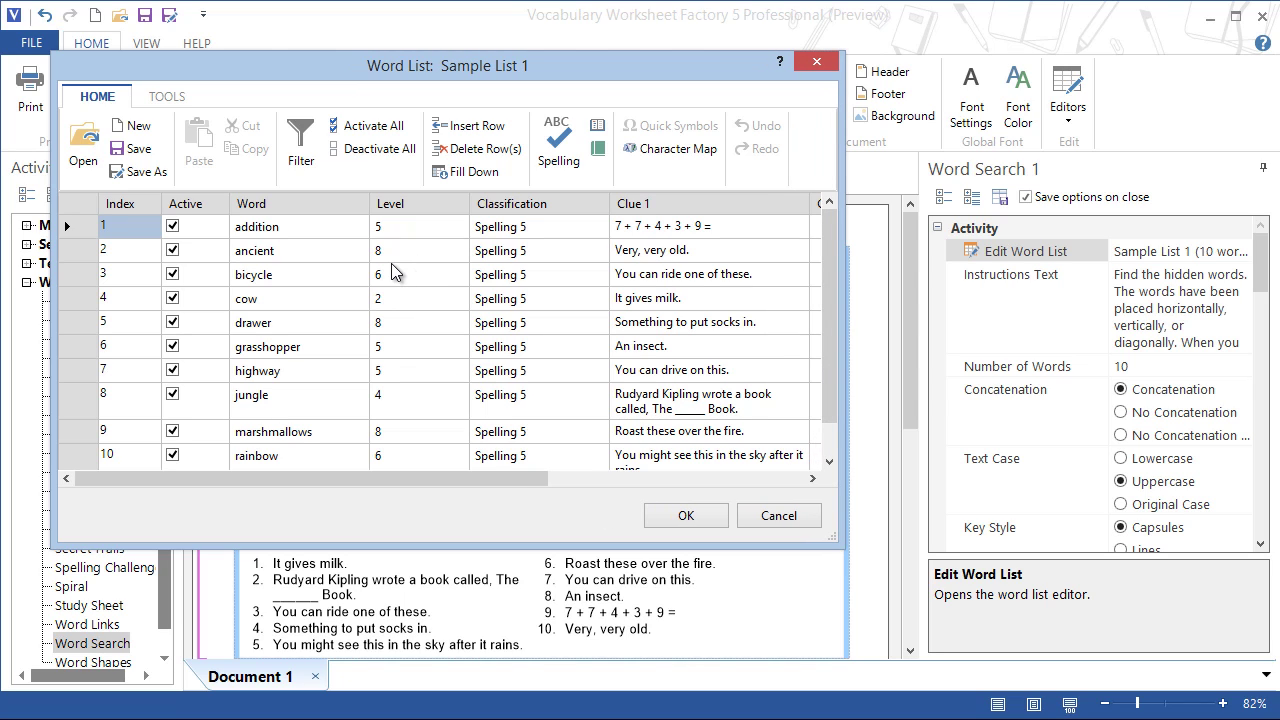
{"action": "left_click", "coordinate": [84, 148]}
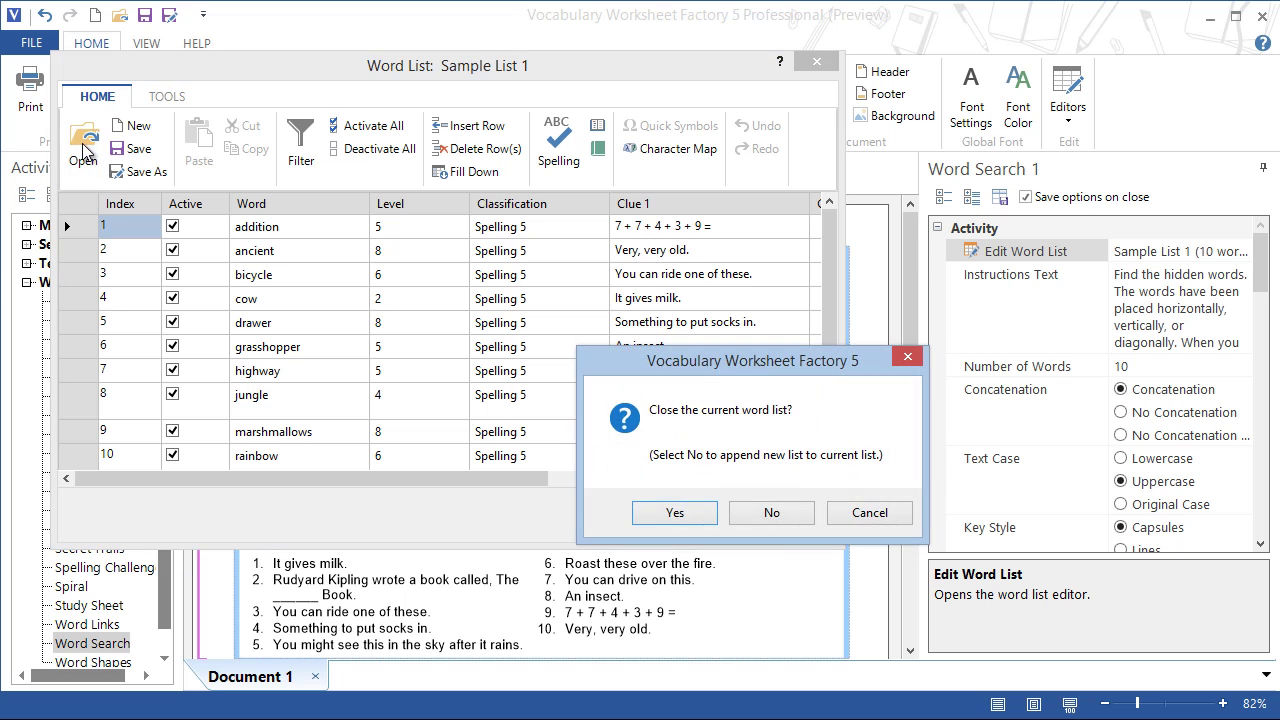
{"action": "left_click", "coordinate": [700, 515]}
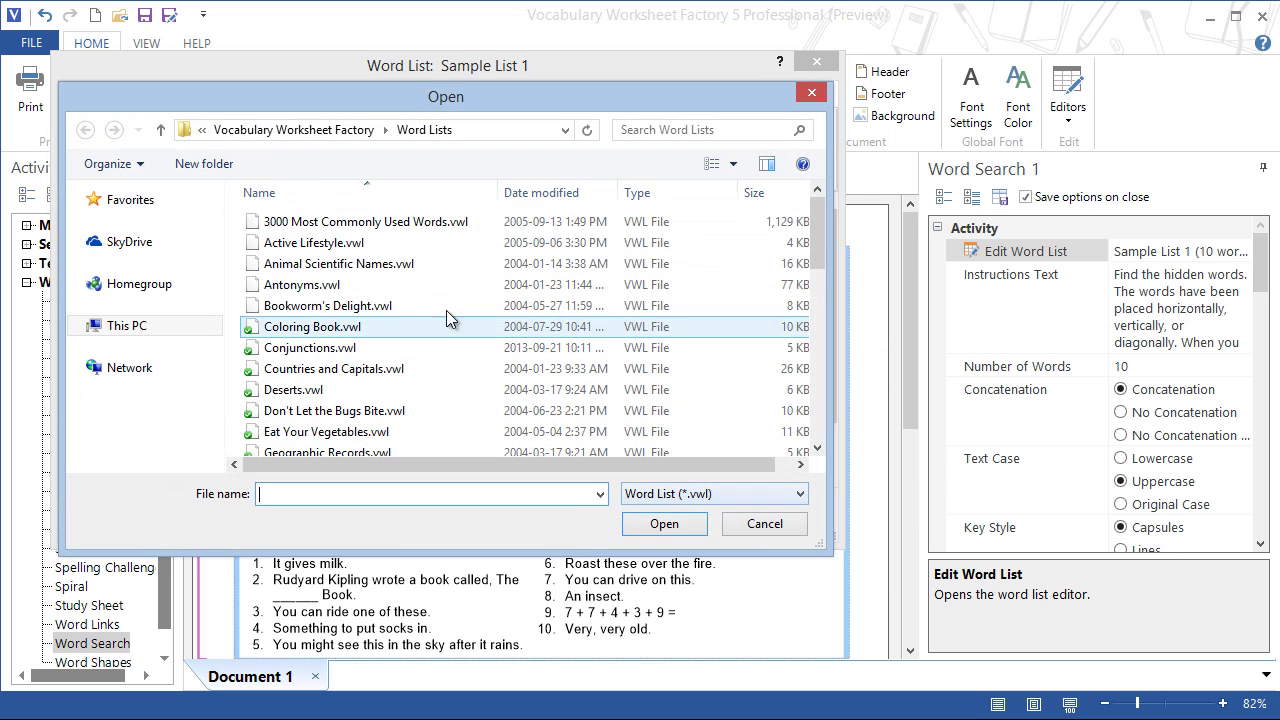
{"action": "left_click", "coordinate": [321, 389]}
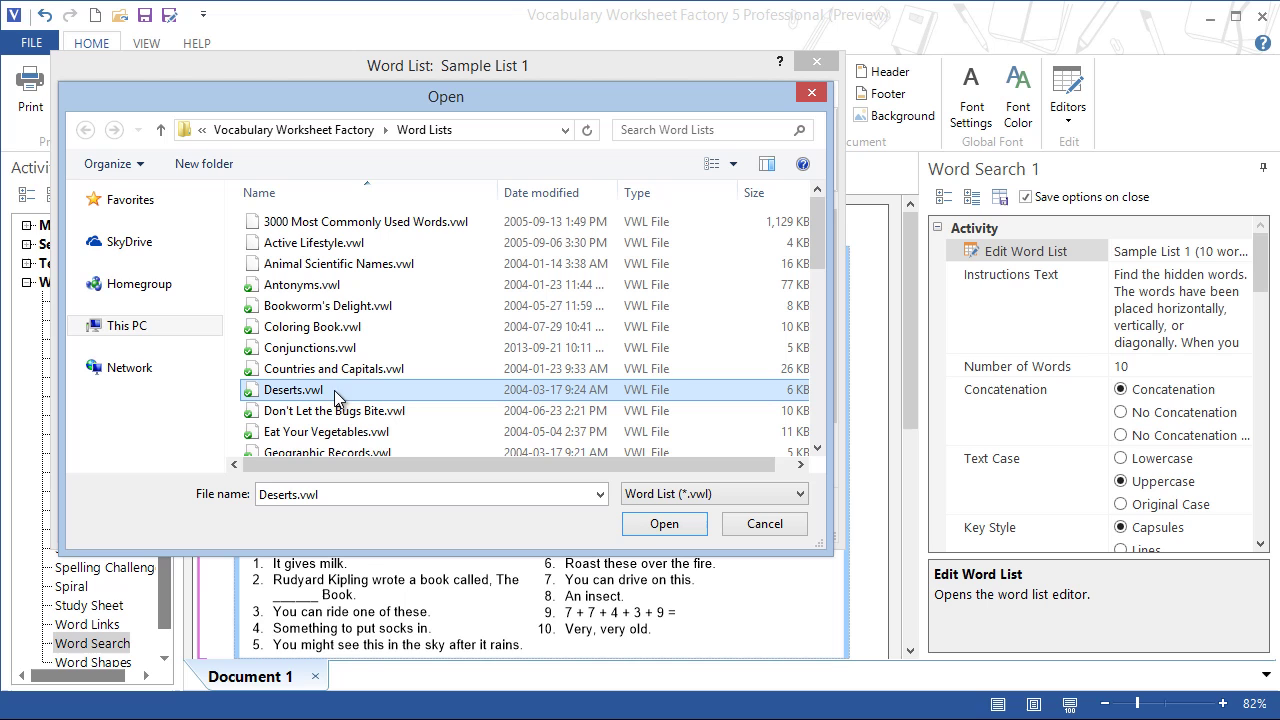
{"action": "left_click", "coordinate": [660, 523]}
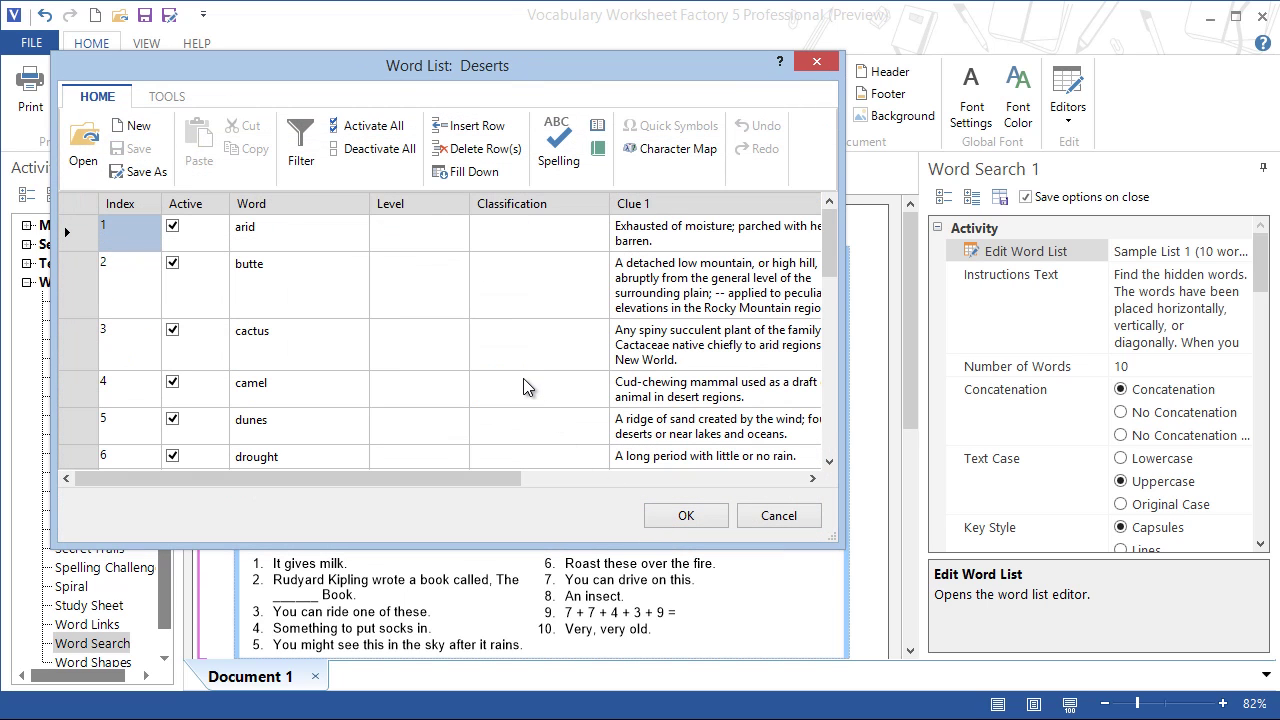
{"action": "left_click", "coordinate": [686, 515]}
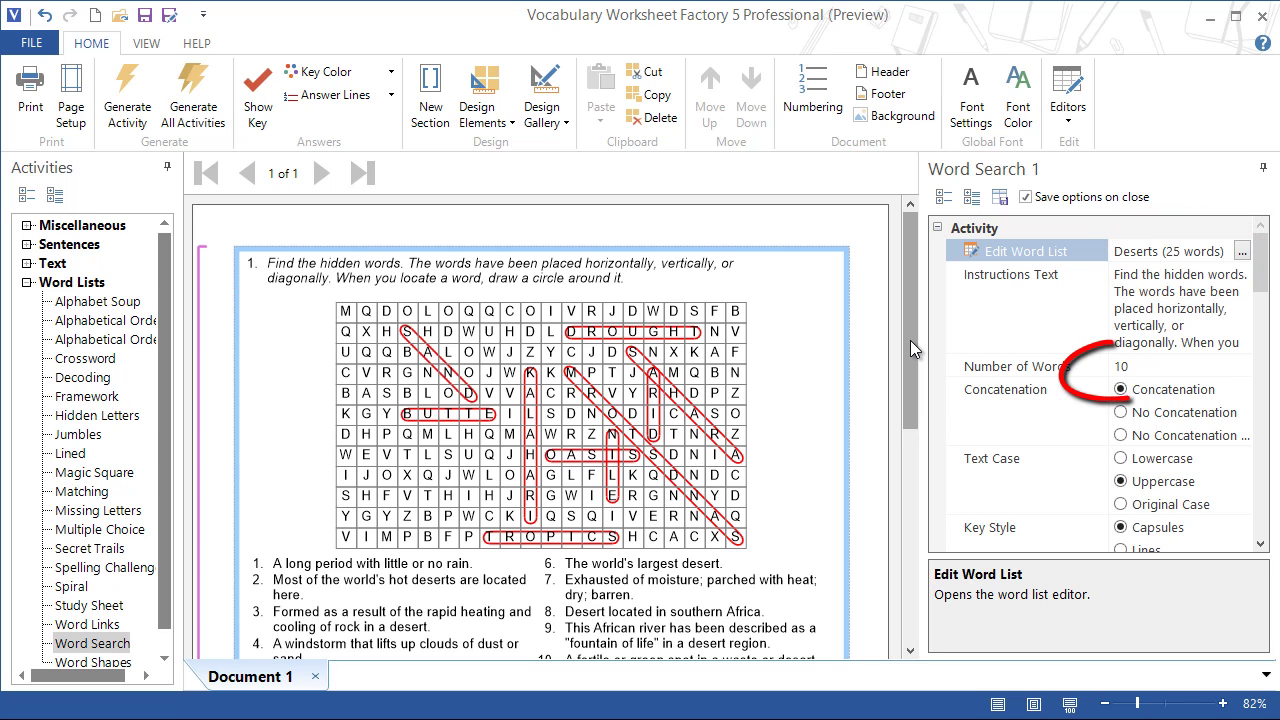
- Set Number of Words to 20
{"action": "left_click", "coordinate": [1145, 369]}
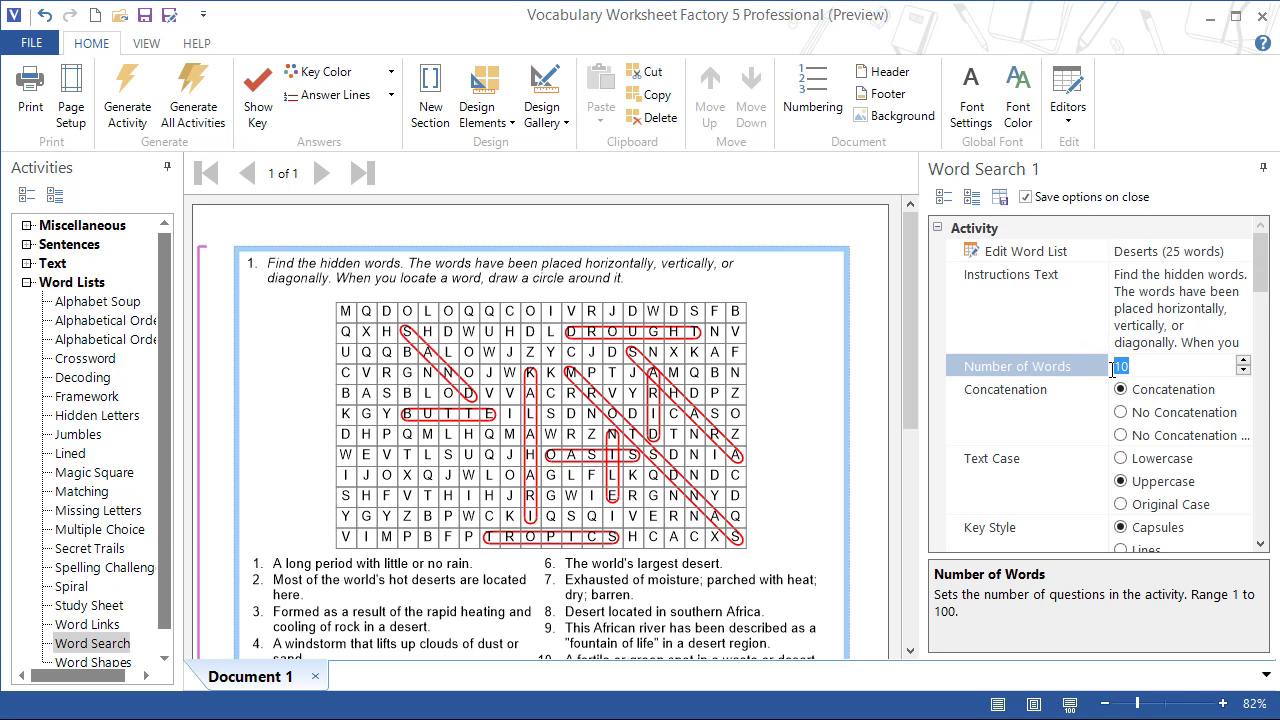
{"action": "type", "text": "20"}
{"action": "key", "text": "Return"}
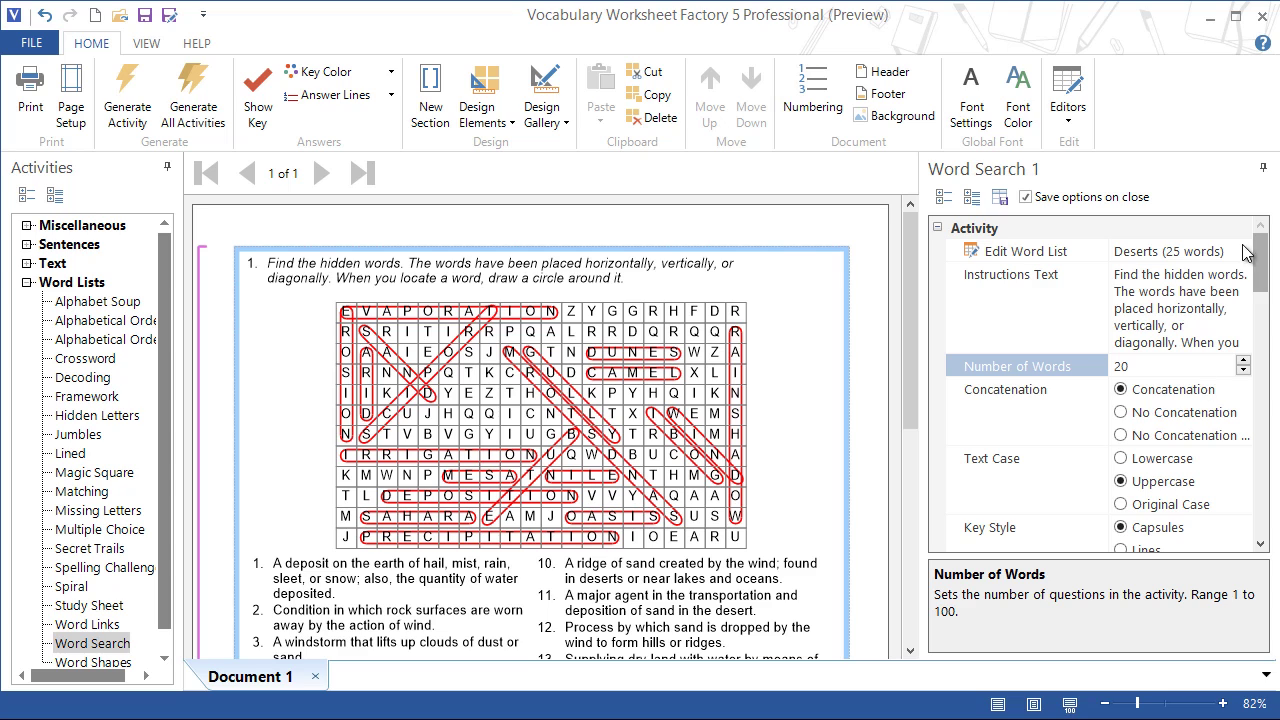
{"action": "left_click_drag", "start_coordinate": [1260, 262], "coordinate": [1276, 349]}
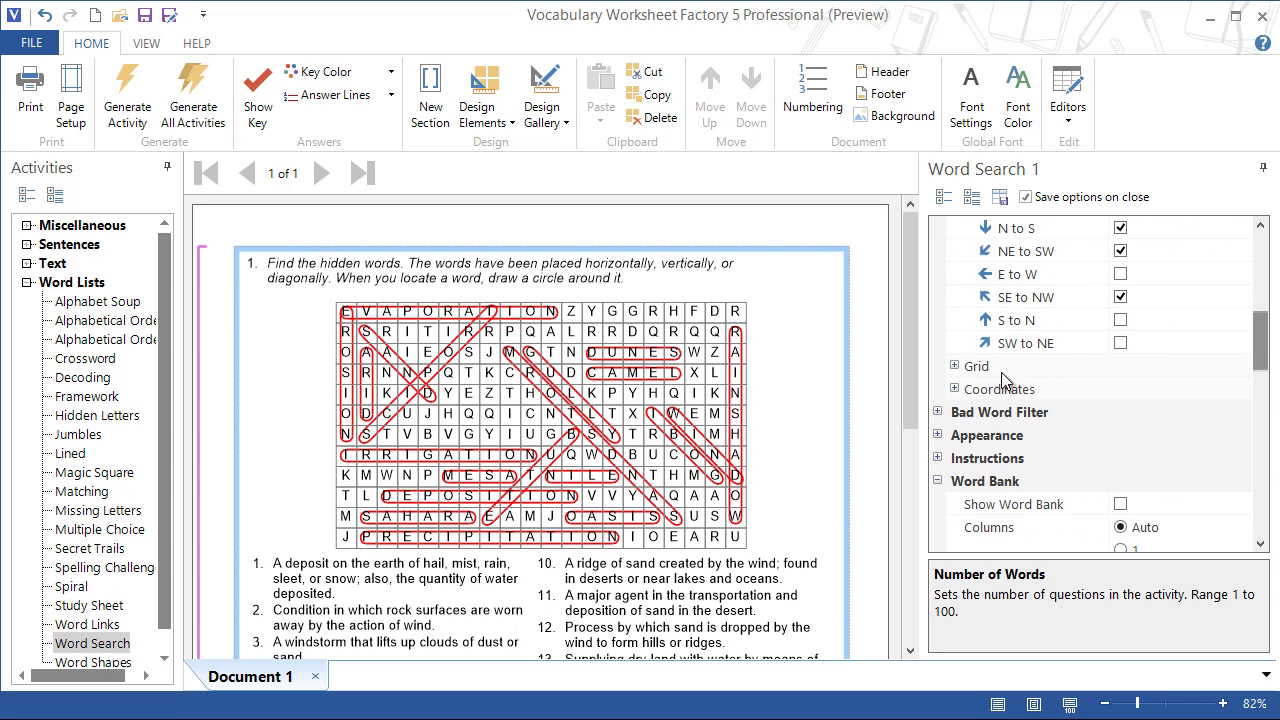
- Set the grid to 24 columns, 16 rows and a square size of 30
{"action": "left_click", "coordinate": [954, 366]}
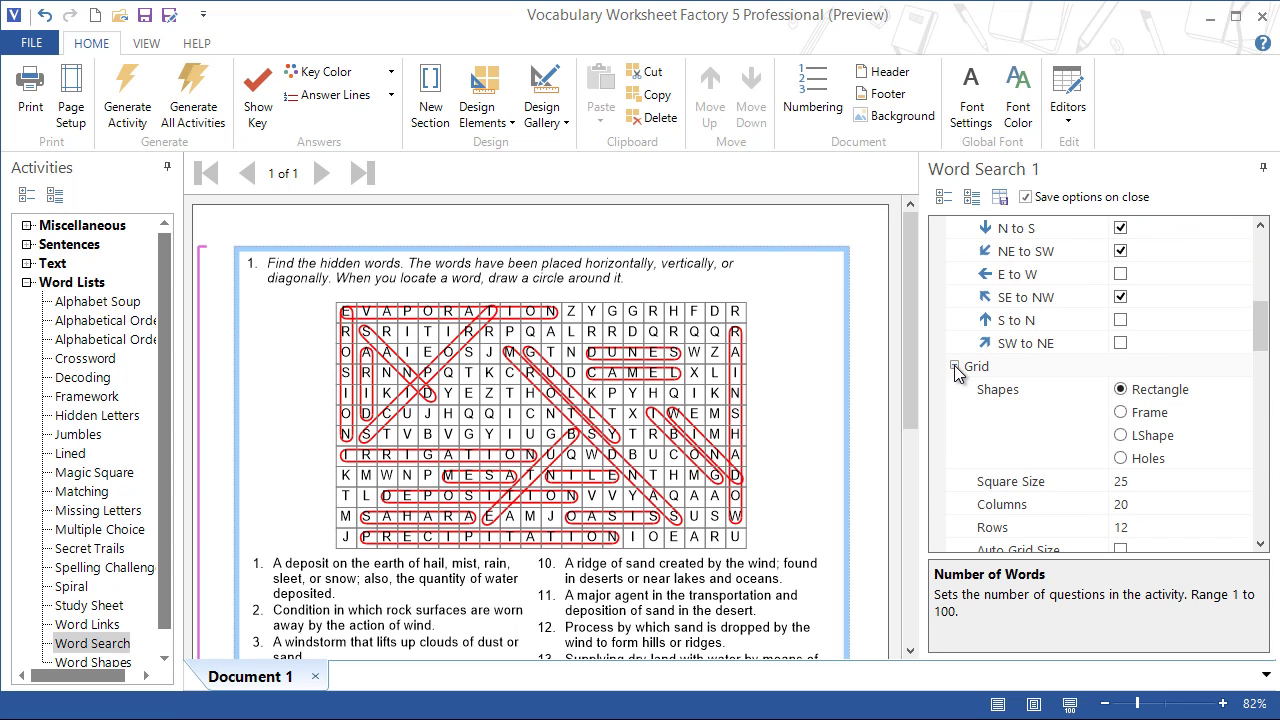
{"action": "left_click", "coordinate": [1132, 508]}
{"action": "scroll", "coordinate": [1132, 508], "scroll_direction": "up", "scroll_amount": 1}
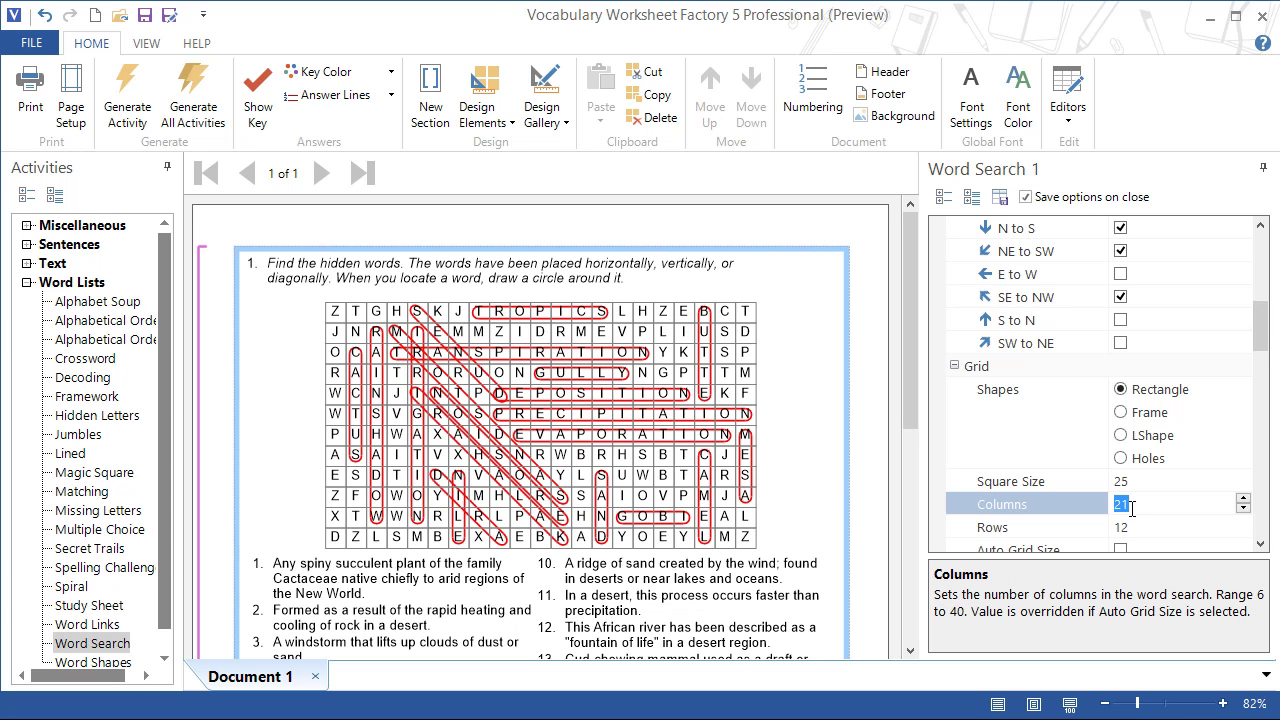
{"action": "scroll", "coordinate": [1132, 506], "scroll_direction": "up", "scroll_amount": 3}
{"action": "left_click", "coordinate": [1131, 526]}
{"action": "scroll", "coordinate": [1131, 526], "scroll_direction": "up", "scroll_amount": 1}
{"action": "scroll", "coordinate": [1131, 526], "scroll_direction": "up", "scroll_amount": 3}
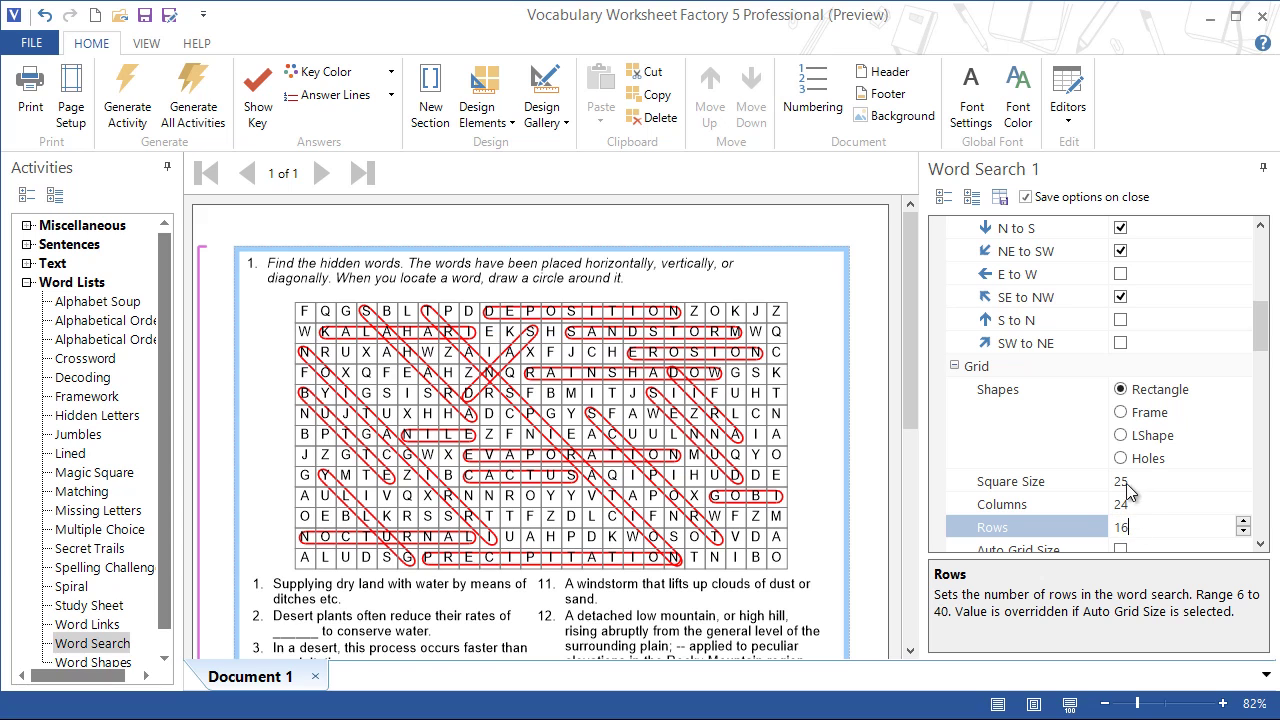
{"action": "left_click", "coordinate": [1132, 482]}
{"action": "scroll", "coordinate": [1134, 482], "scroll_direction": "up", "scroll_amount": 1}
{"action": "type", "text": "3"}
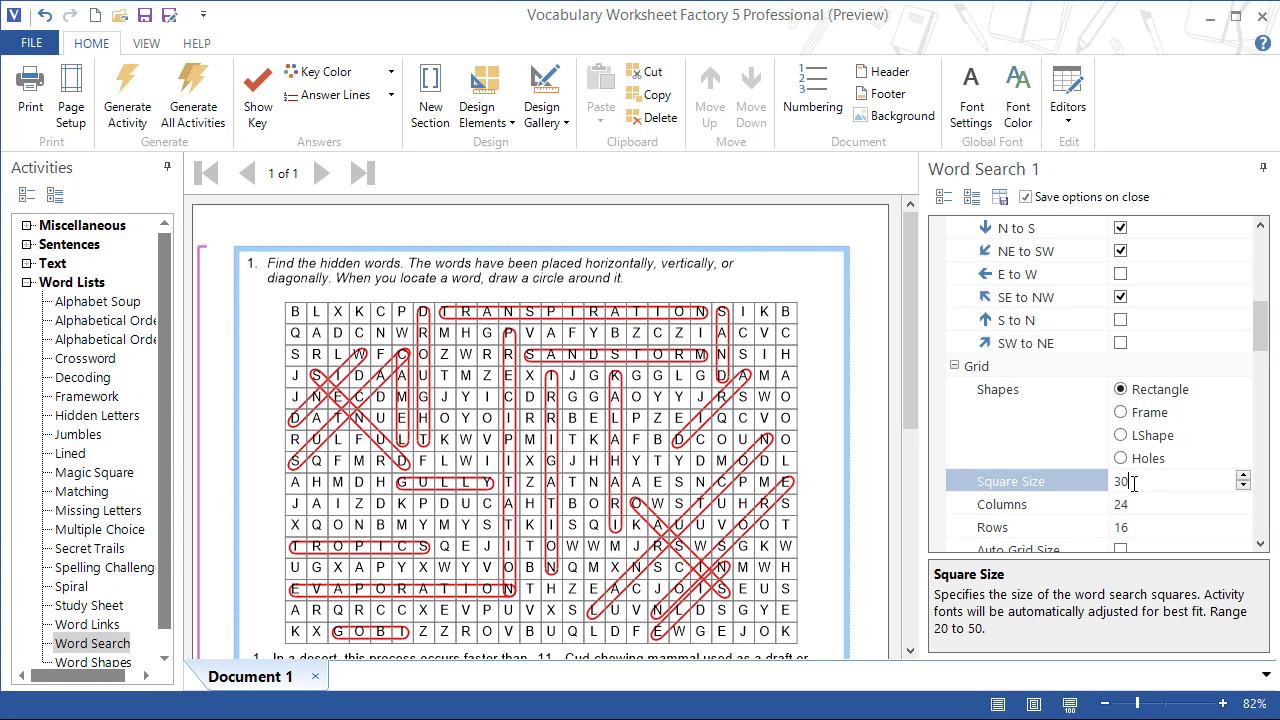
{"action": "type", "text": "0"}
{"action": "key", "text": "Return"}
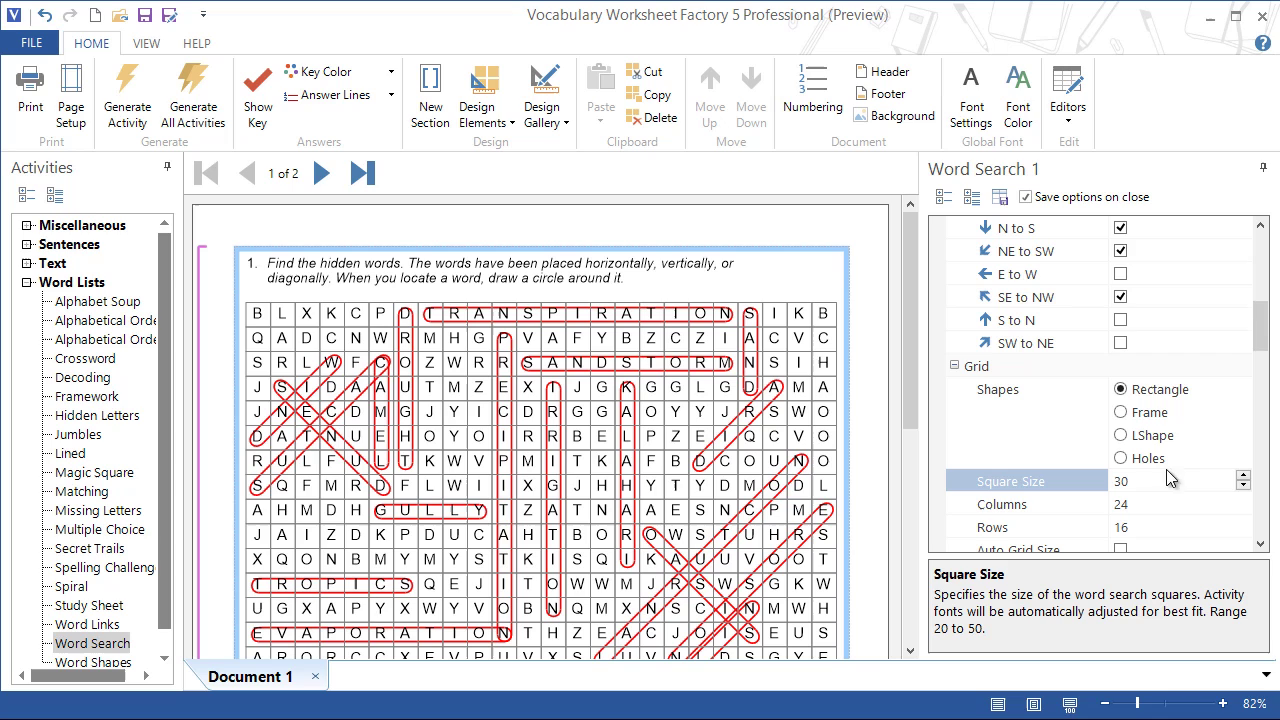
- Change the grid shape to Frame
{"action": "left_click_drag", "start_coordinate": [1262, 328], "coordinate": [1275, 344]}
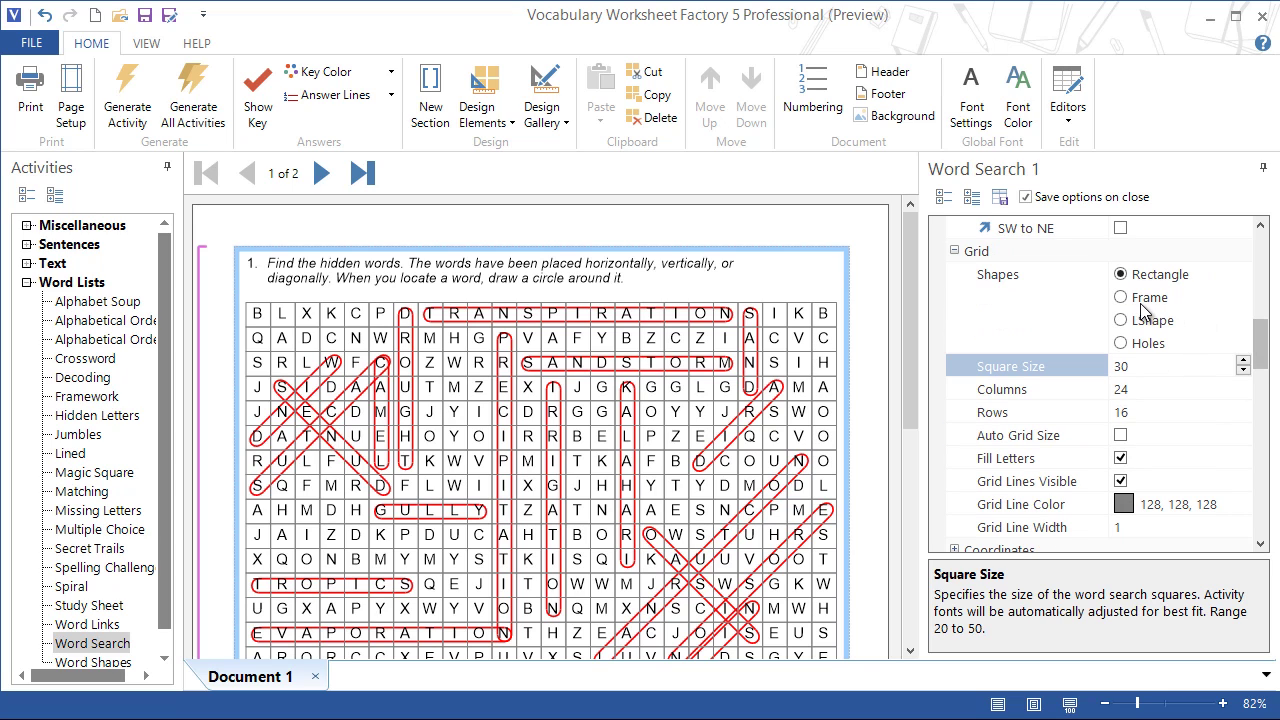
{"action": "left_click", "coordinate": [1121, 298]}
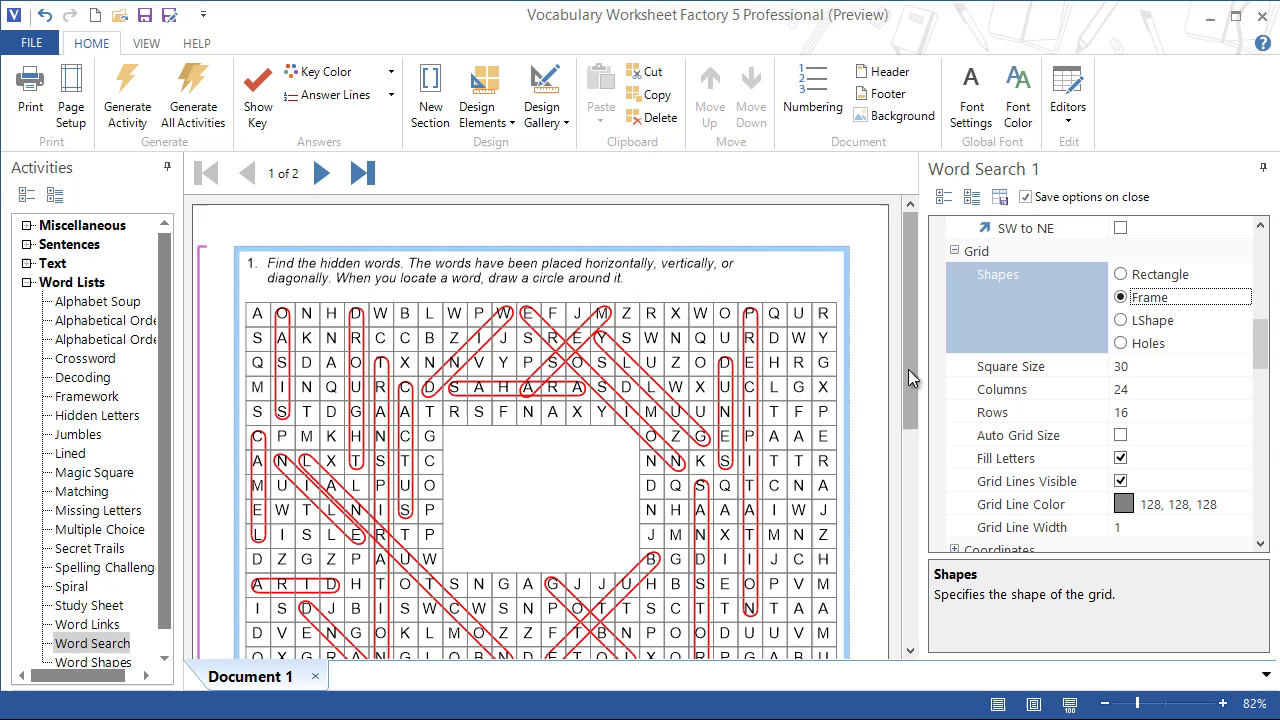
{"action": "left_click_drag", "start_coordinate": [908, 369], "coordinate": [911, 396]}
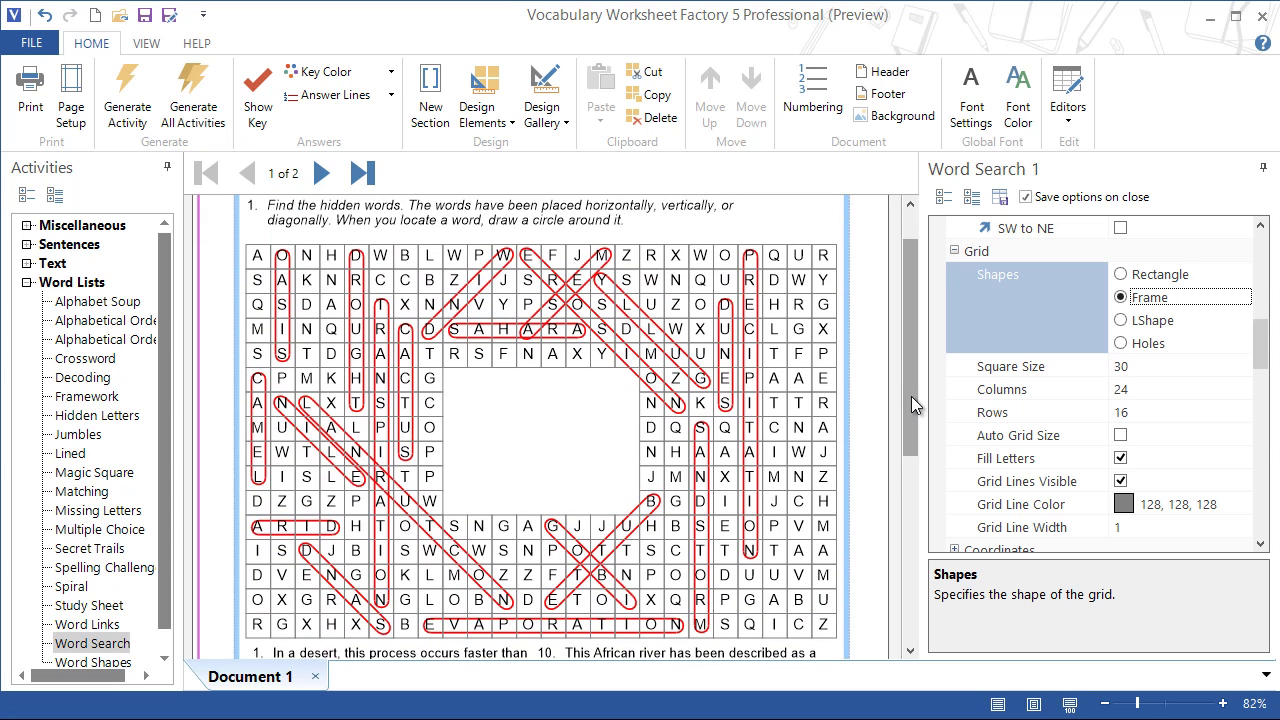
- Make the grid coordinates visible, showing row letters and column numbers
{"action": "left_click", "coordinate": [1264, 352]}
{"action": "left_click_drag", "start_coordinate": [1264, 352], "coordinate": [1264, 374]}
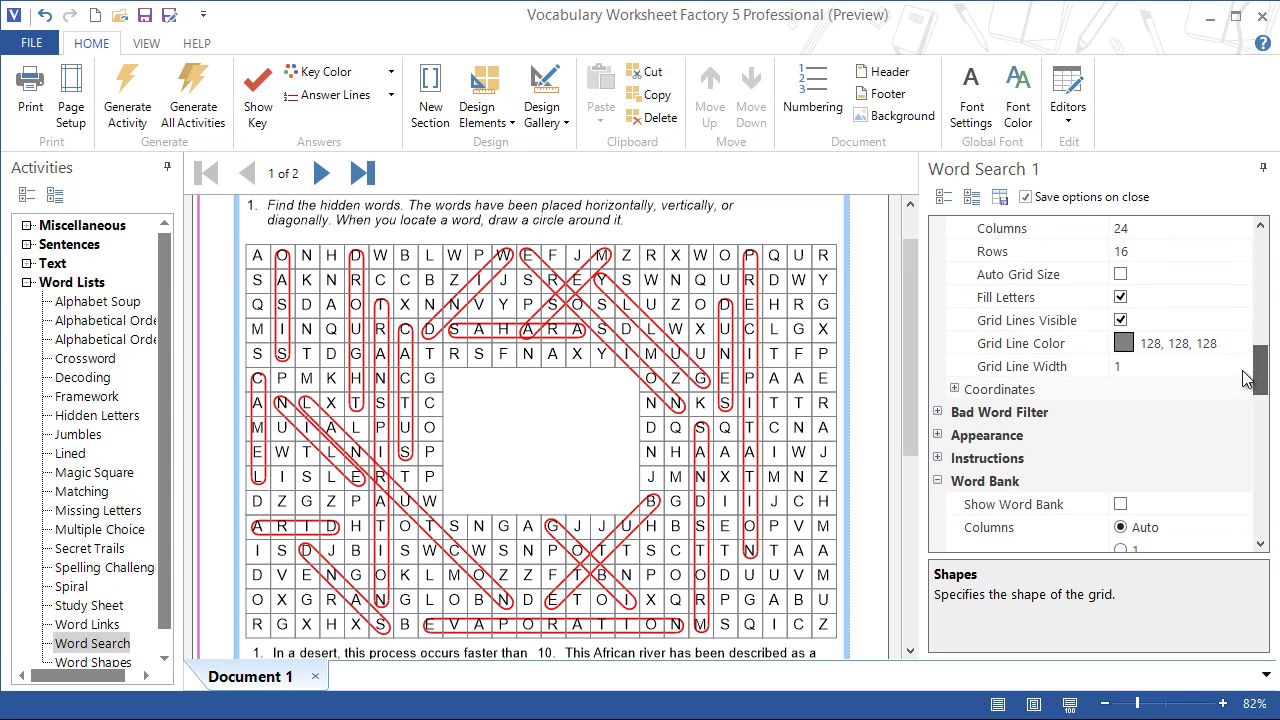
{"action": "left_click", "coordinate": [954, 389]}
{"action": "left_click", "coordinate": [1121, 413]}
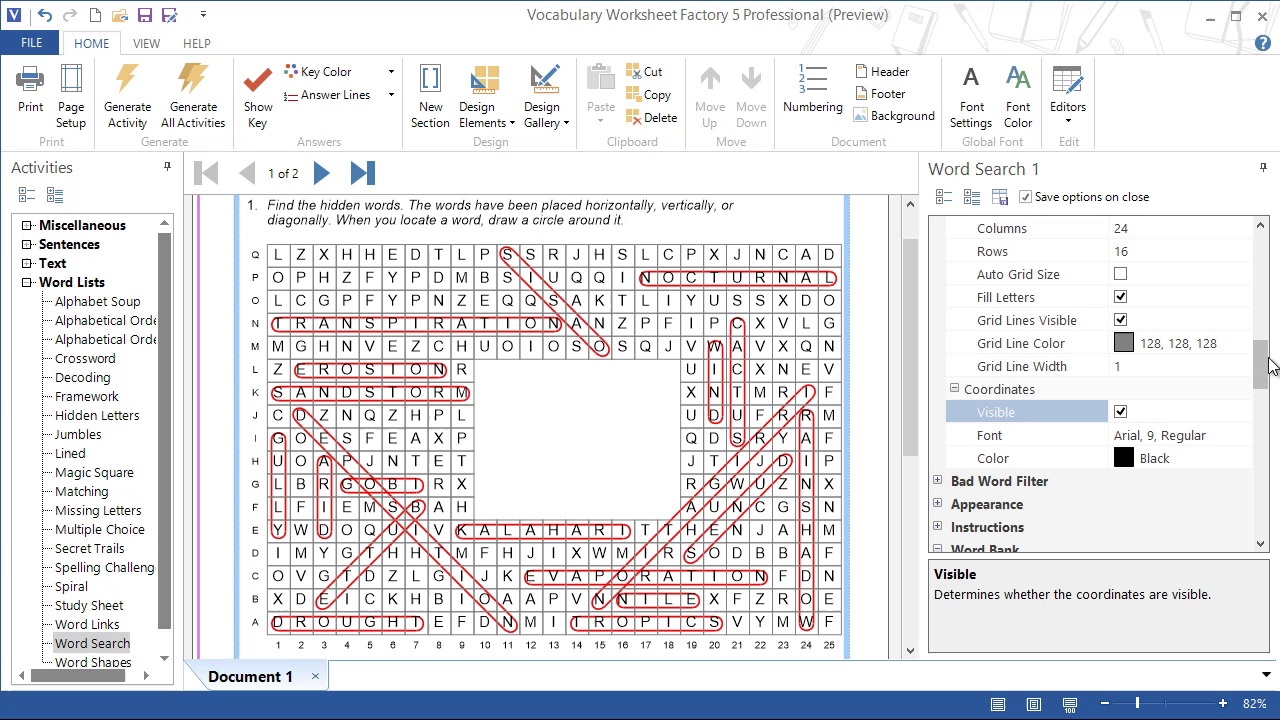
{"action": "left_click_drag", "start_coordinate": [1264, 366], "coordinate": [1253, 272]}
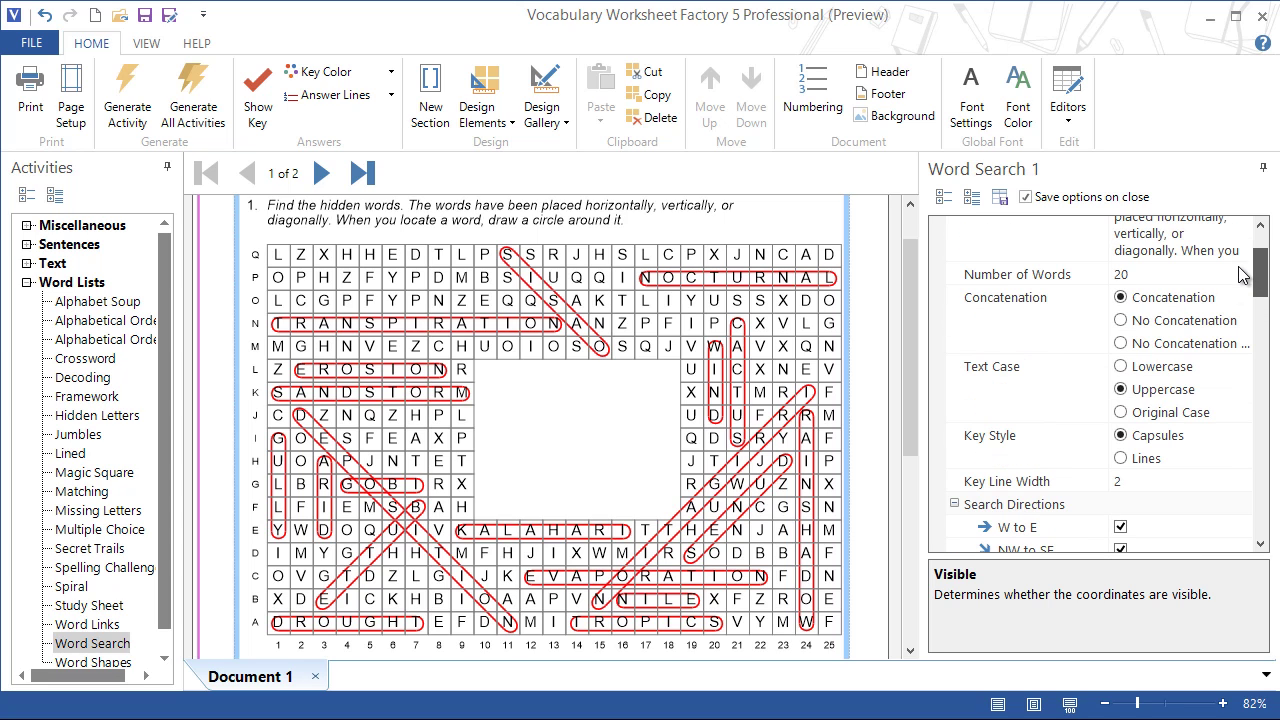
- Switch Text Case to Lowercase and regenerate the puzzle three times
{"action": "left_click", "coordinate": [1122, 367]}
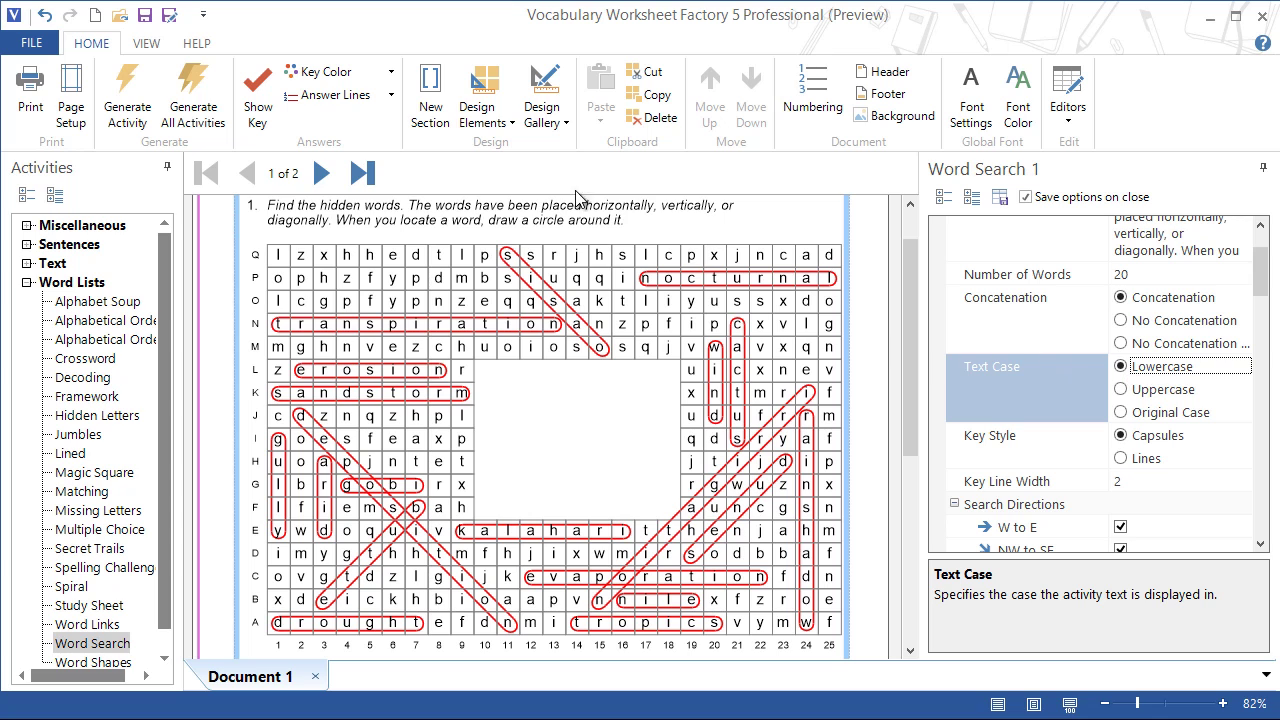
{"action": "left_click", "coordinate": [127, 98]}
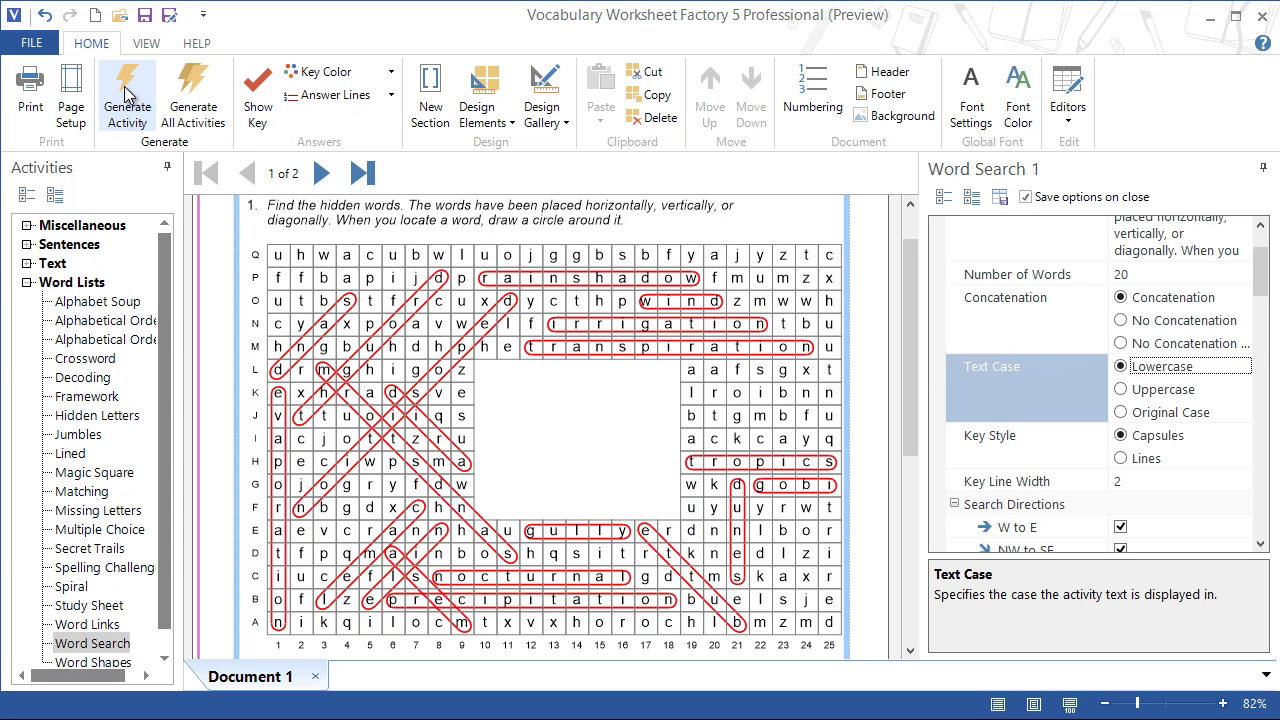
{"action": "left_click", "coordinate": [128, 95]}
{"action": "left_click", "coordinate": [130, 96]}
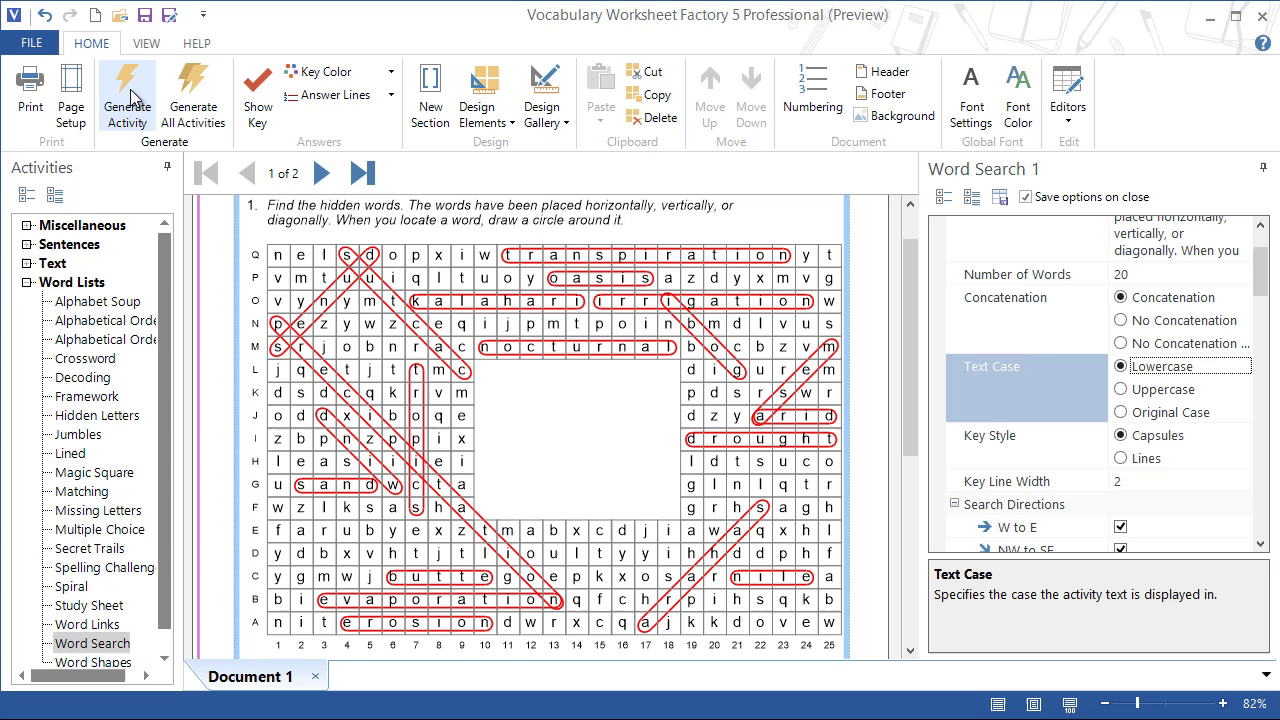